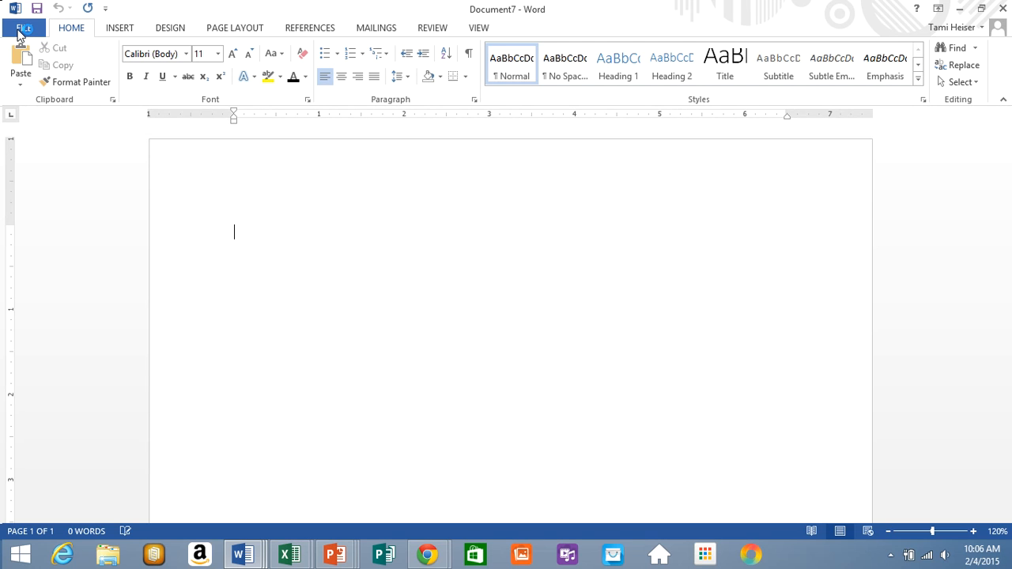
- Try to open Part Numbers Table Update.docx from the recent documents
left_click(23, 29)
left_click(49, 117)
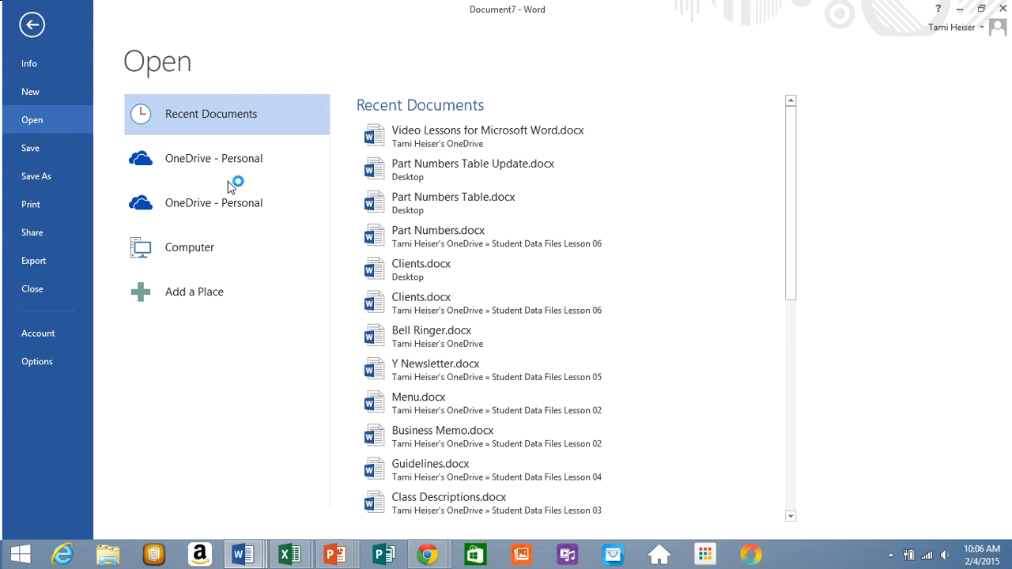
left_click(427, 176)
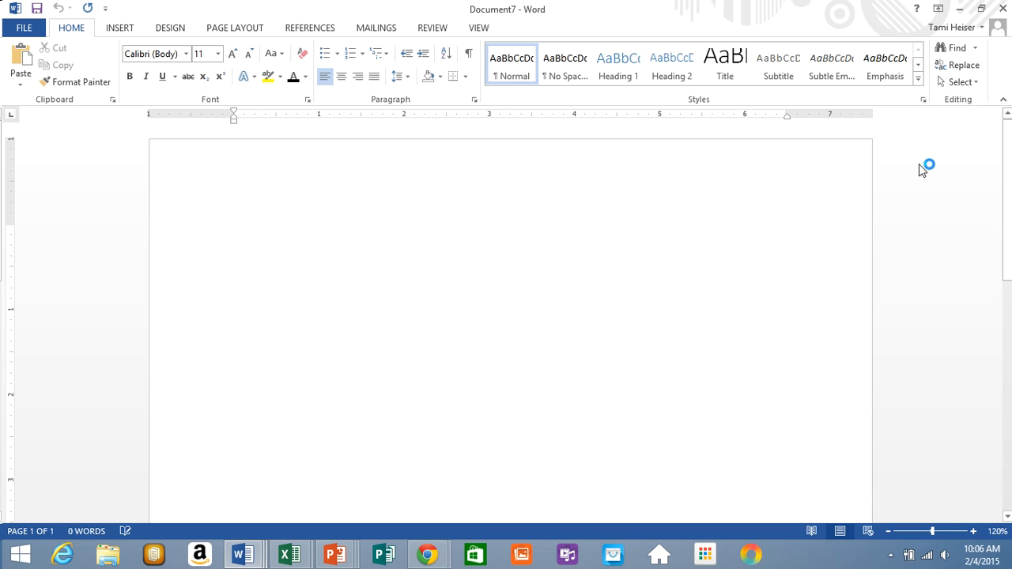
- Open the Part Numbers Table Update document from the desktop
left_click(959, 9)
left_click(961, 13)
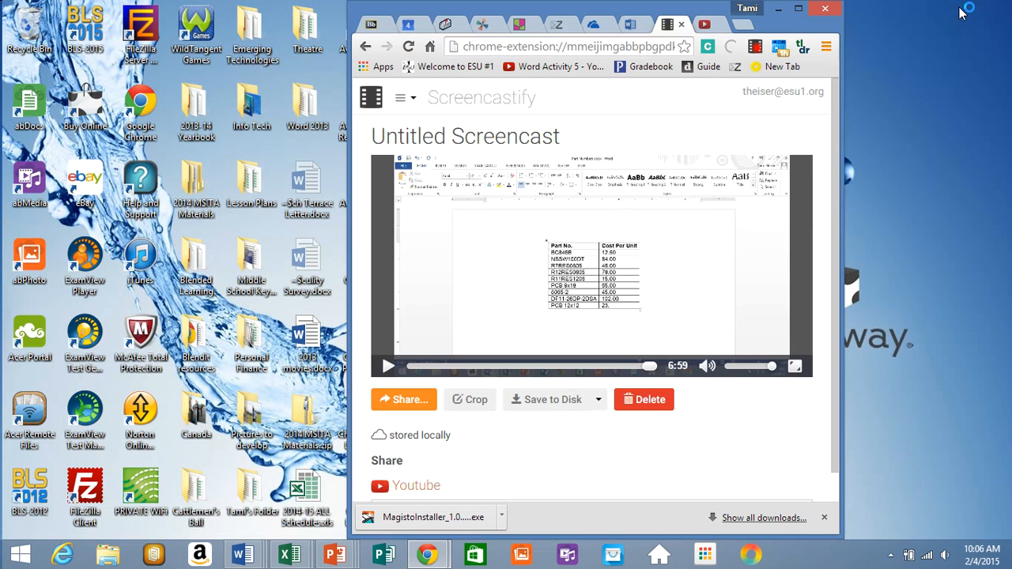
left_click(778, 9)
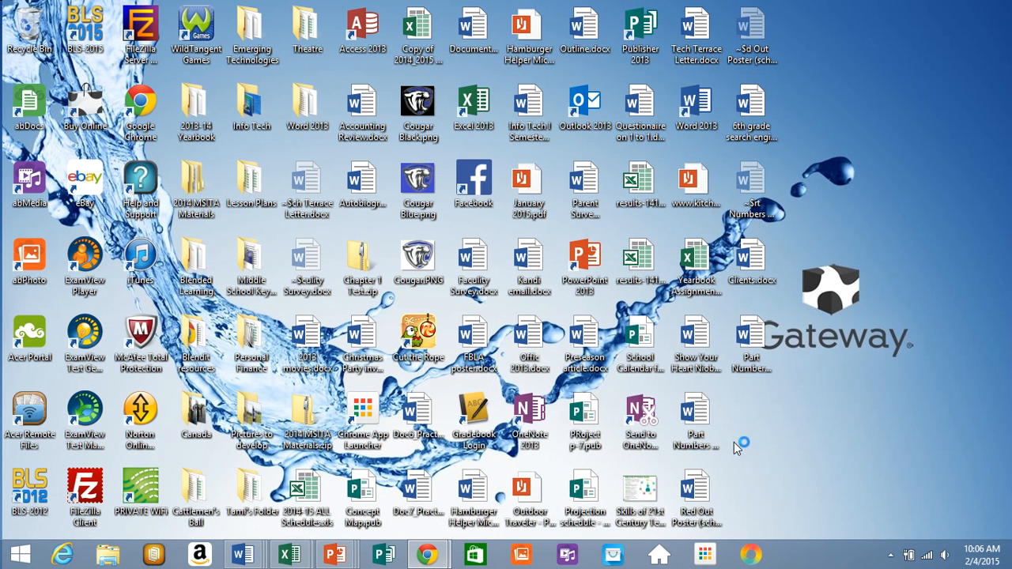
double_click(694, 420)
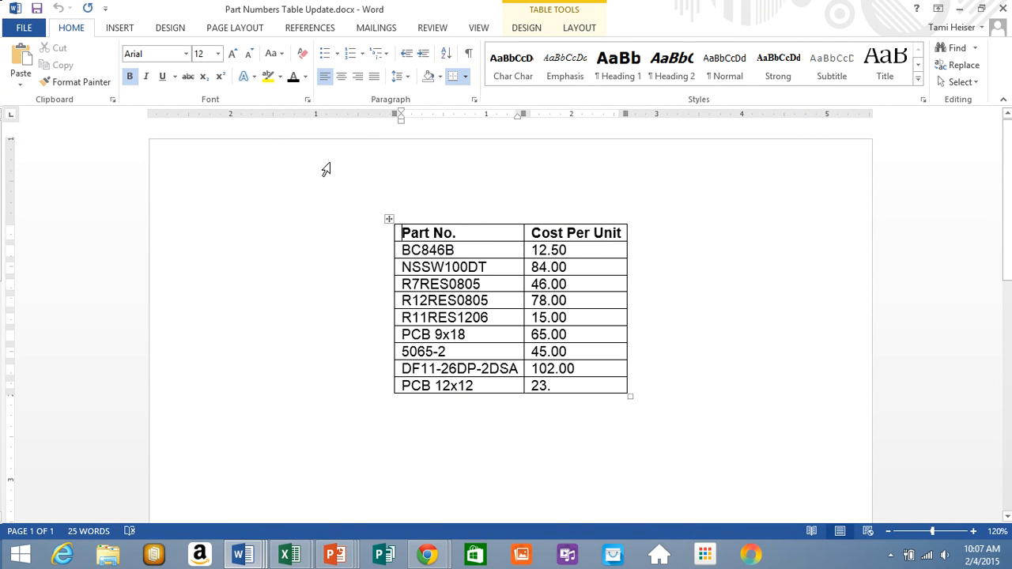
- Insert a row below the PCB 12x12 row and enter "Total Cost" in its first cell
left_click(324, 169)
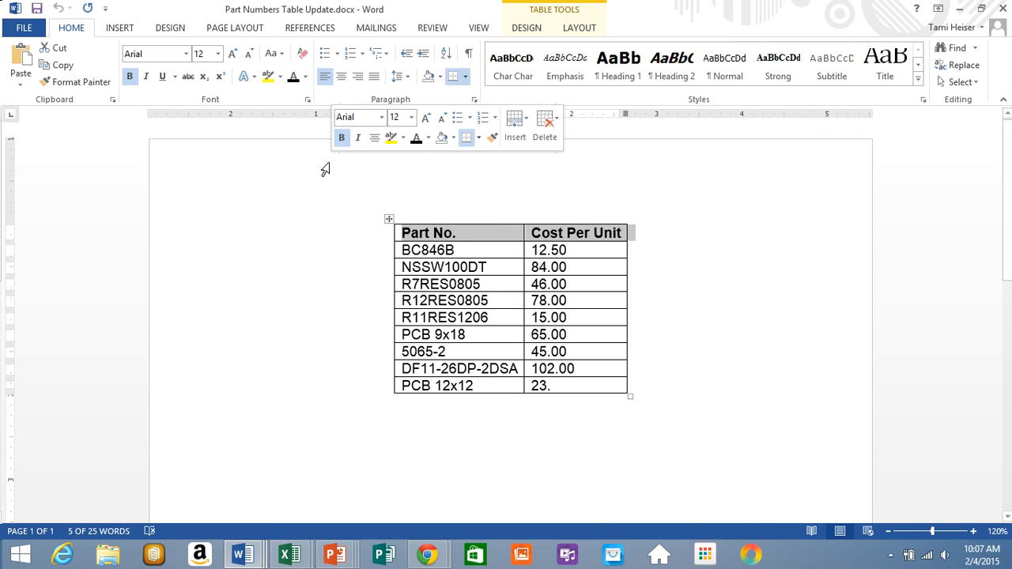
left_click(495, 387)
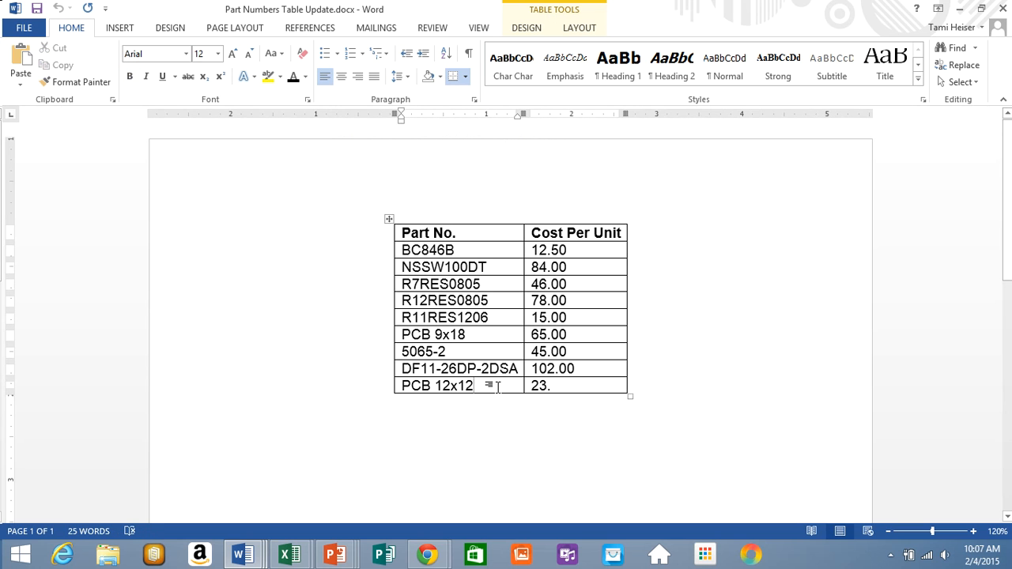
left_click(580, 28)
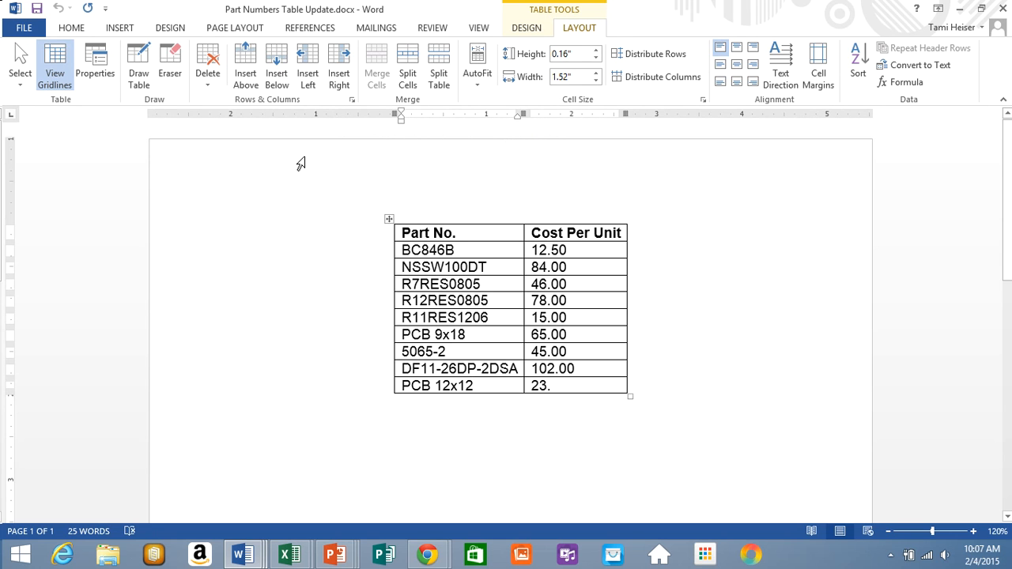
left_click(277, 64)
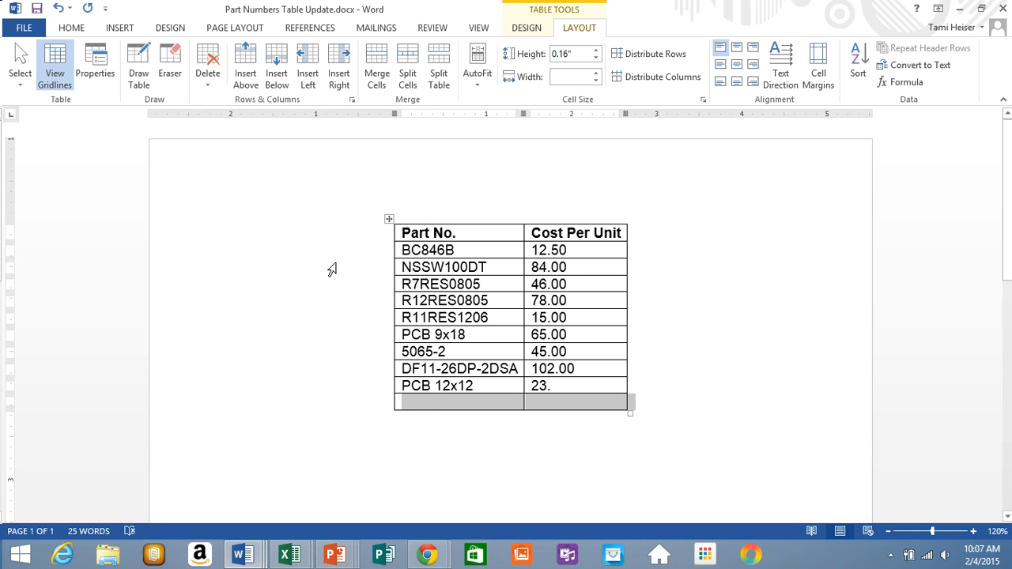
left_click(415, 400)
type("T")
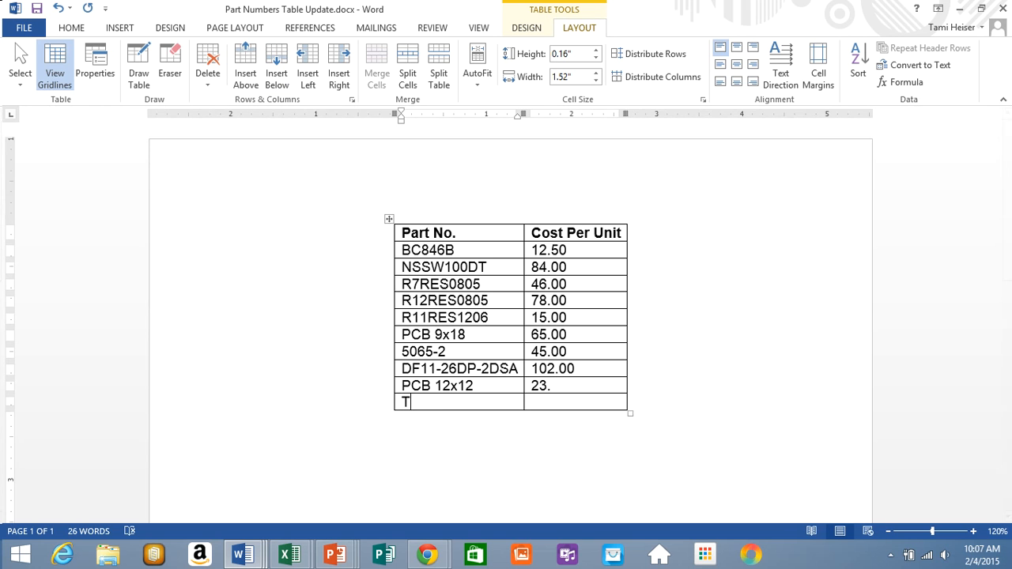
type("otal Cost")
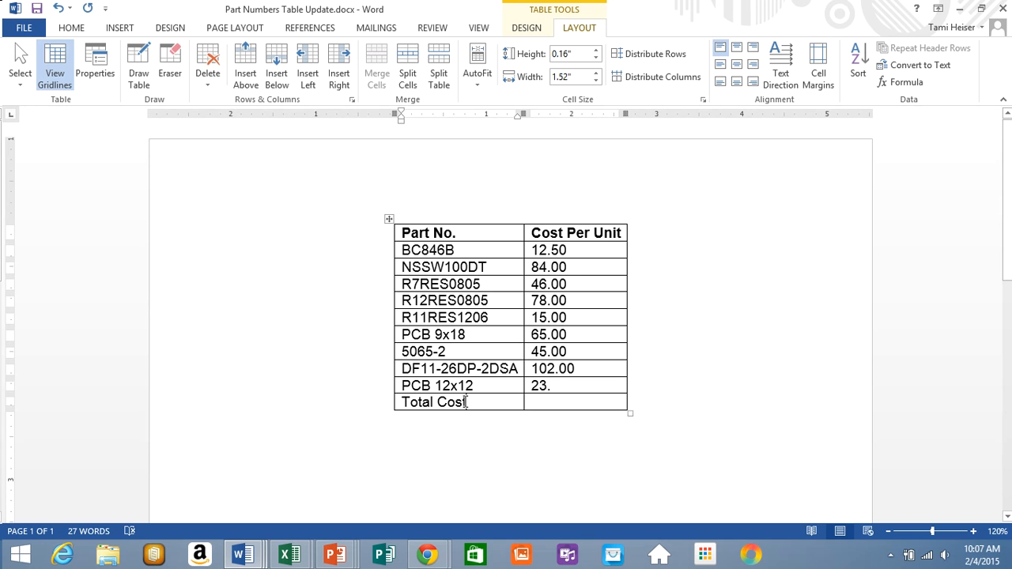
- Turn on bold at the Total Cost label and right-align the label in its cell
left_click_drag(466, 403, 400, 403)
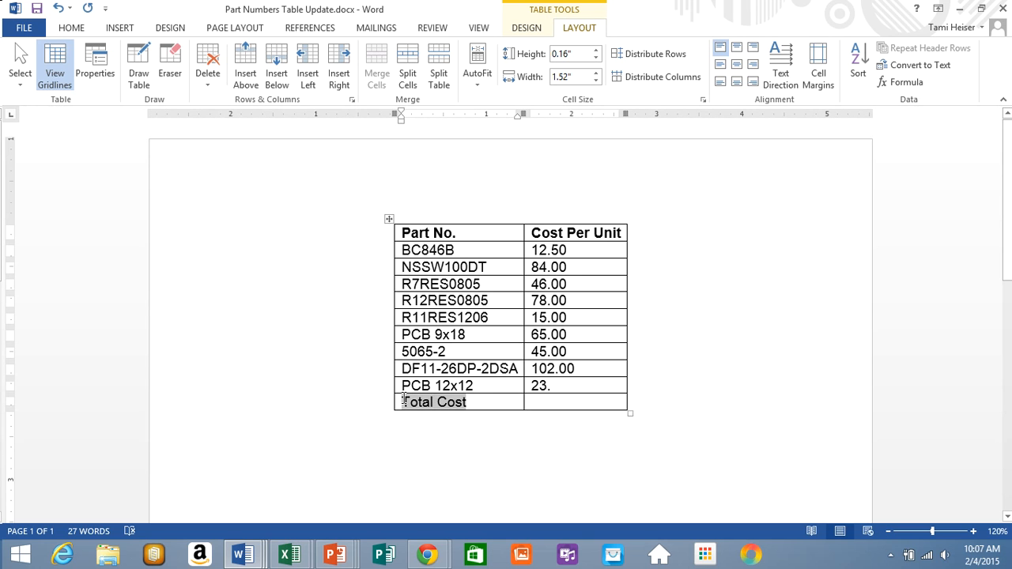
left_click(400, 404)
left_click(72, 28)
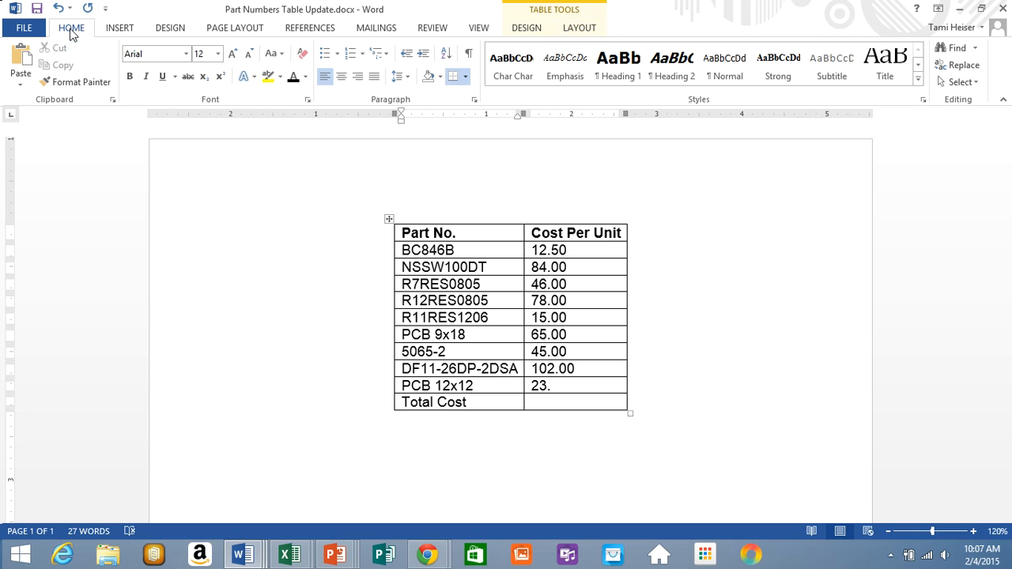
left_click(129, 76)
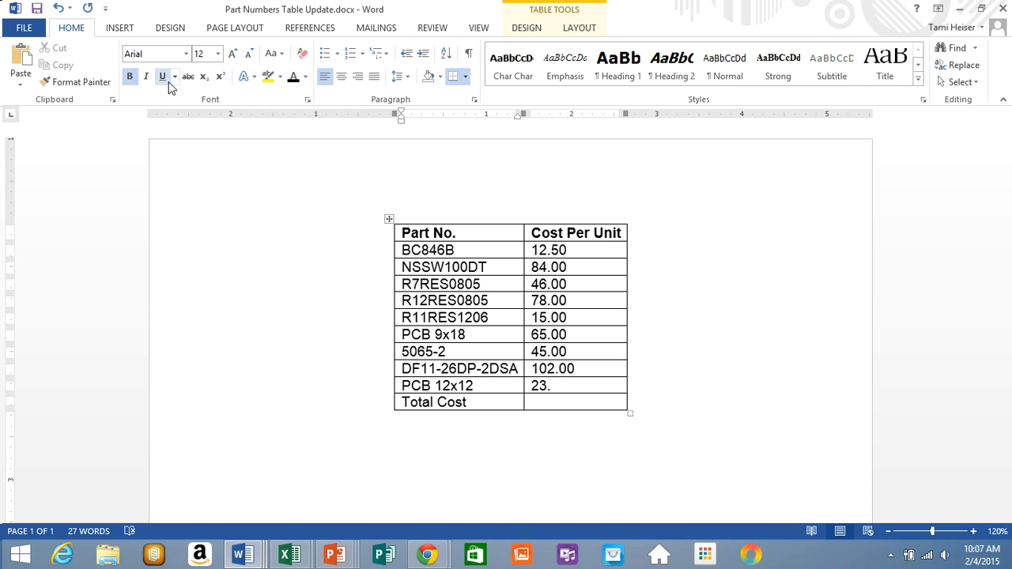
left_click(357, 76)
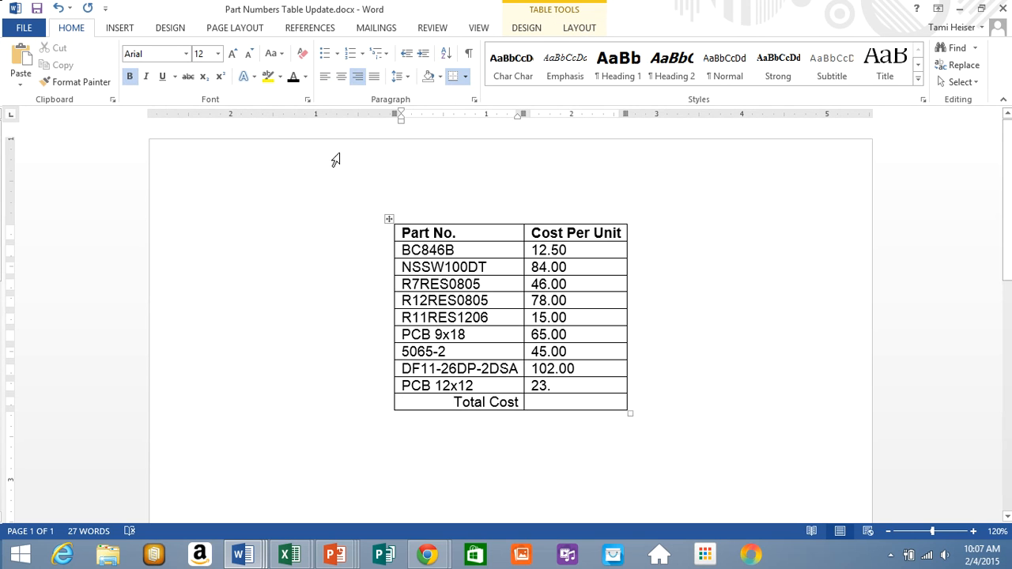
- Insert the formula =SUM(ABOVE) in the empty cell beside Total Cost
left_click(579, 30)
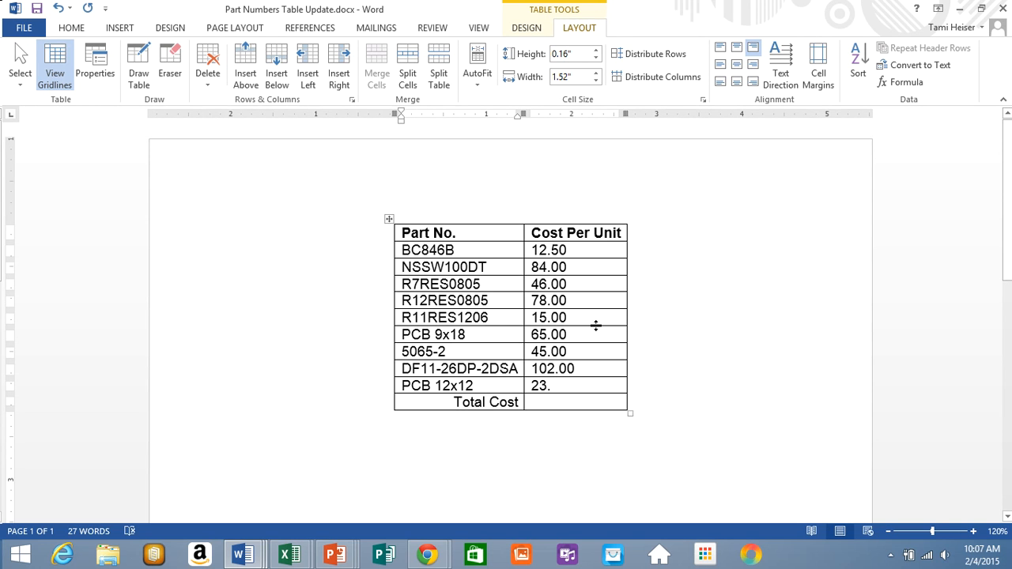
left_click(535, 403)
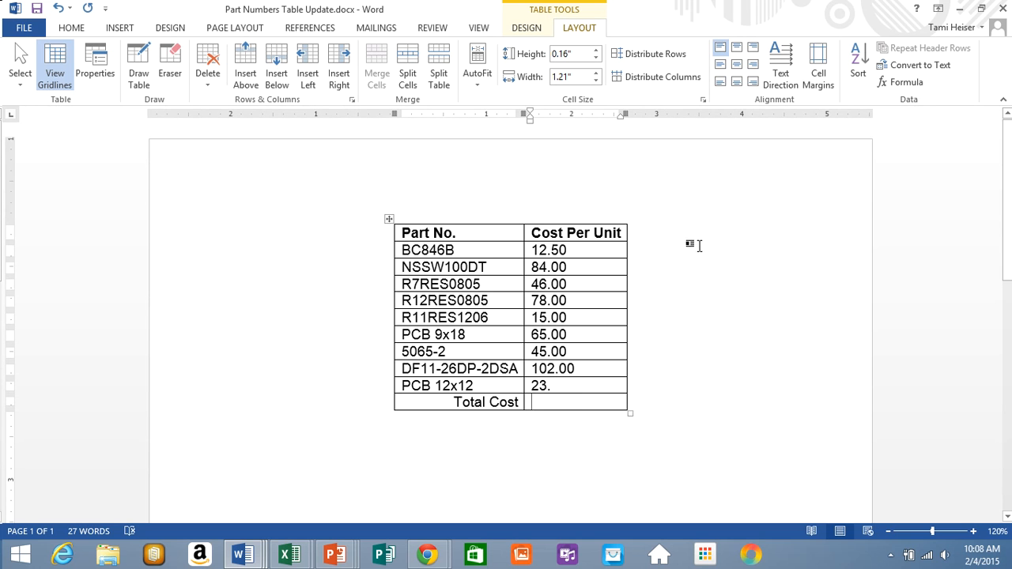
left_click(904, 84)
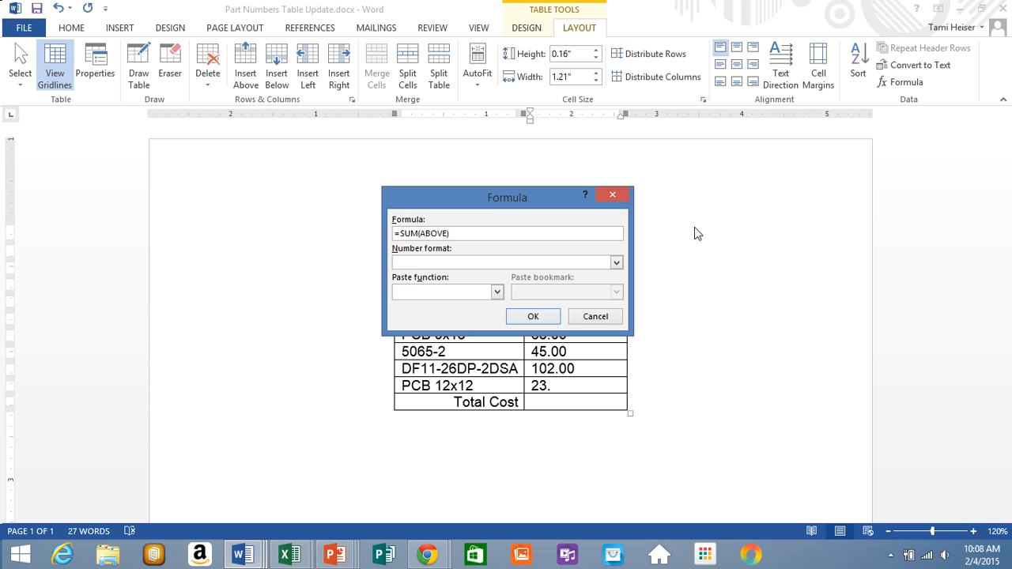
left_click(534, 316)
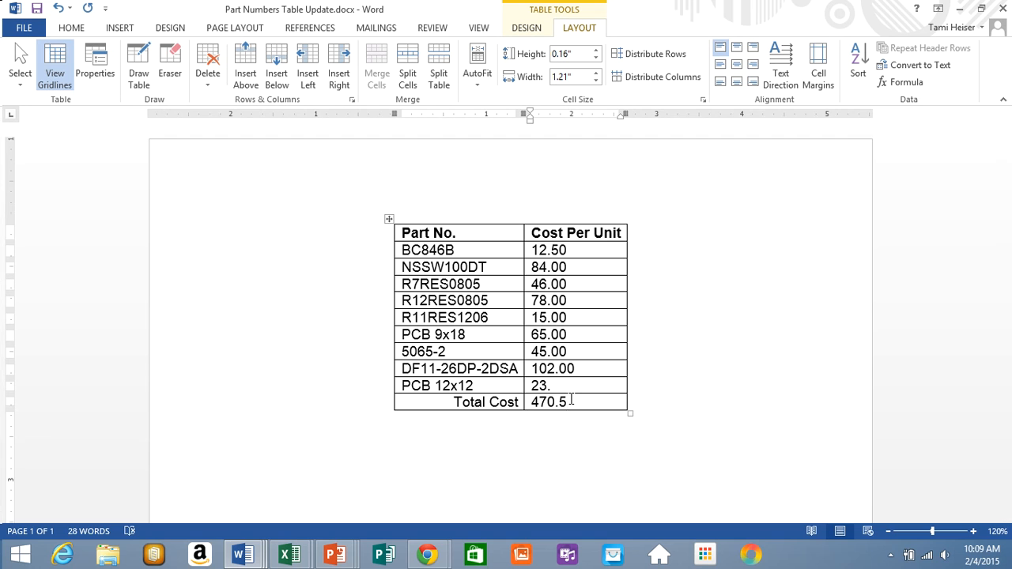
- Insert =SUM(ABOVE) again in the total amount cell with the number format $#,##0.00;($#,##0.00)
double_click(569, 402)
left_click_drag(584, 404, 581, 414)
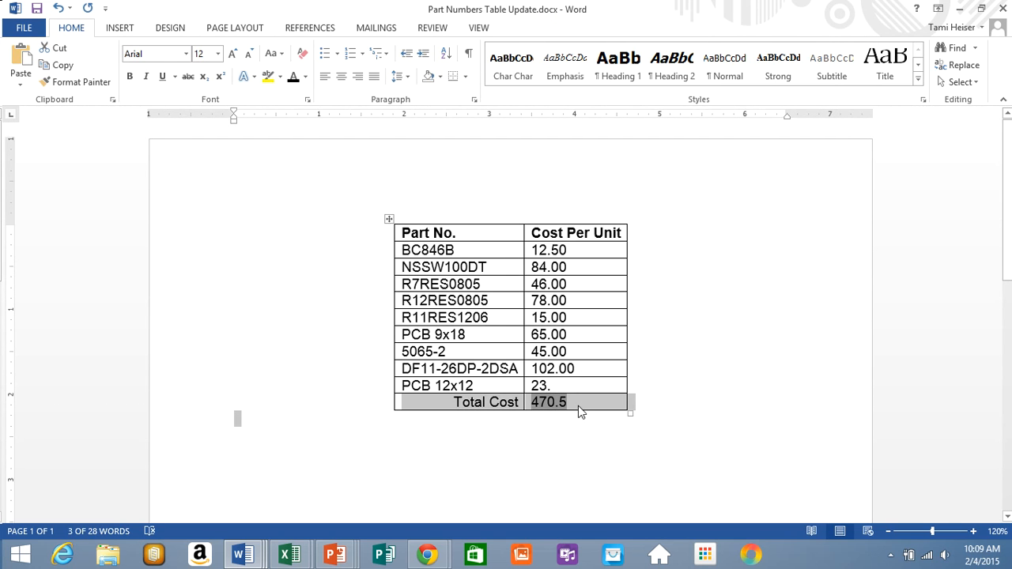
left_click(565, 402)
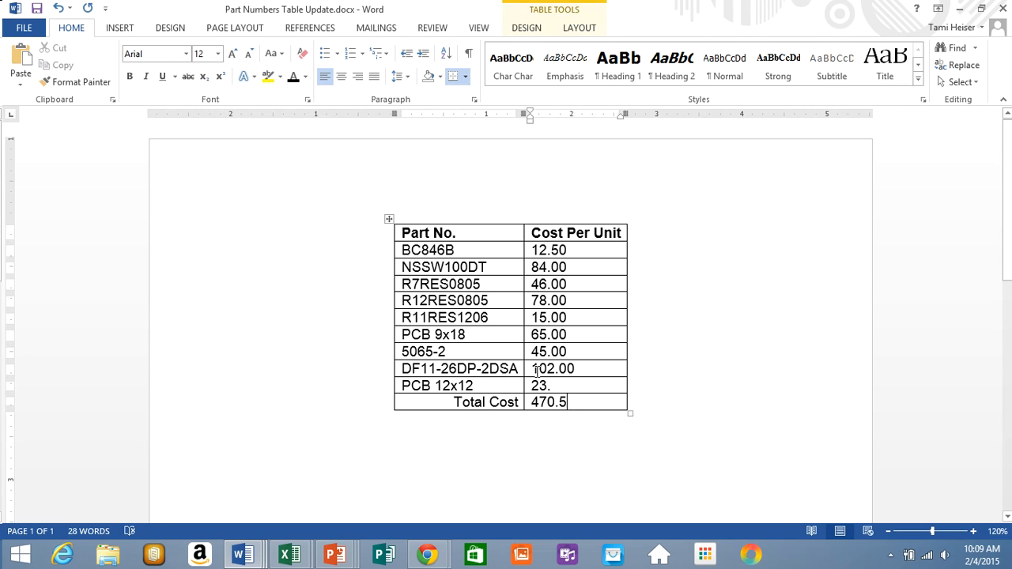
left_click(583, 30)
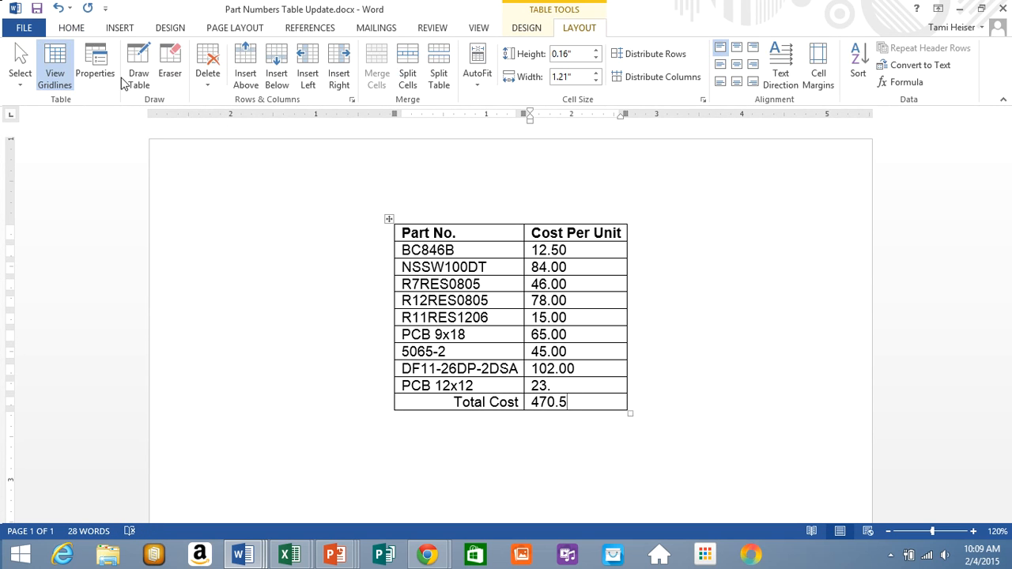
left_click(14, 63)
left_click(31, 100)
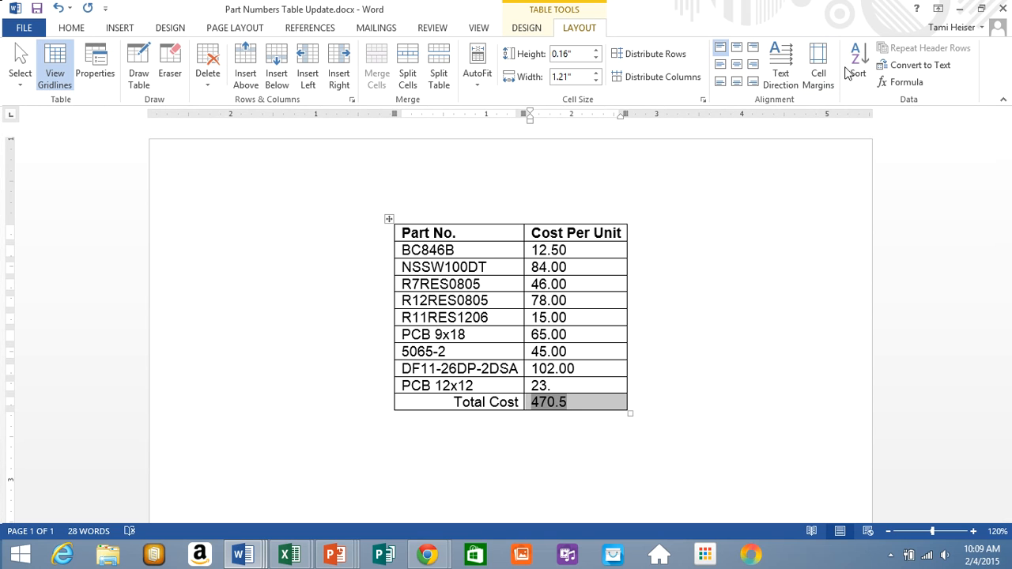
left_click(897, 87)
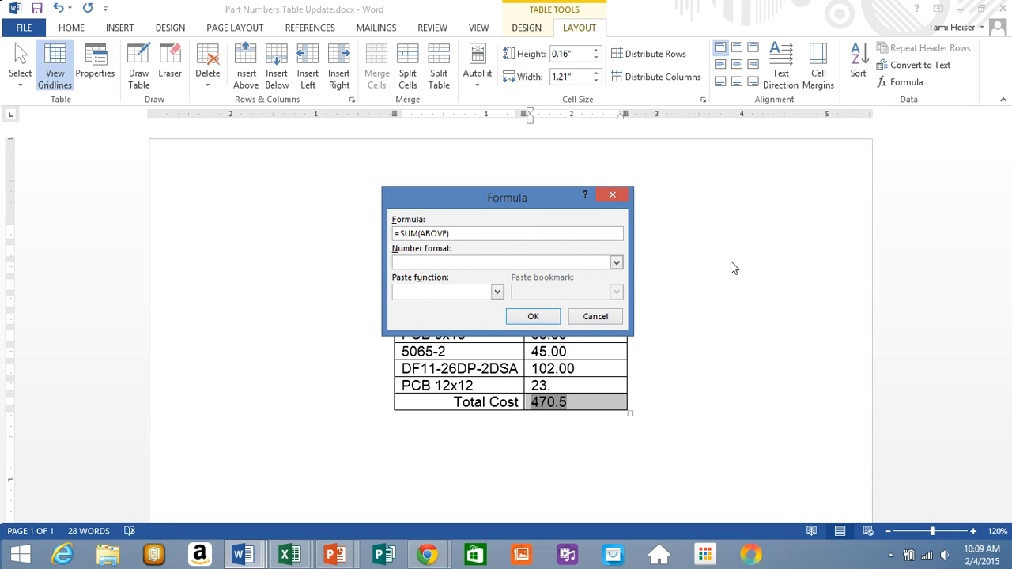
left_click(616, 262)
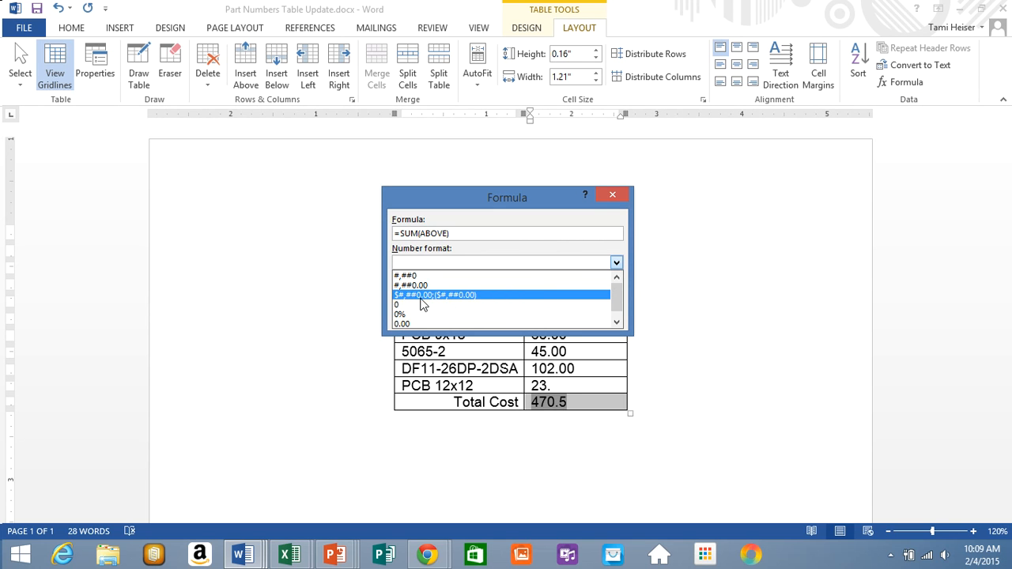
left_click(492, 297)
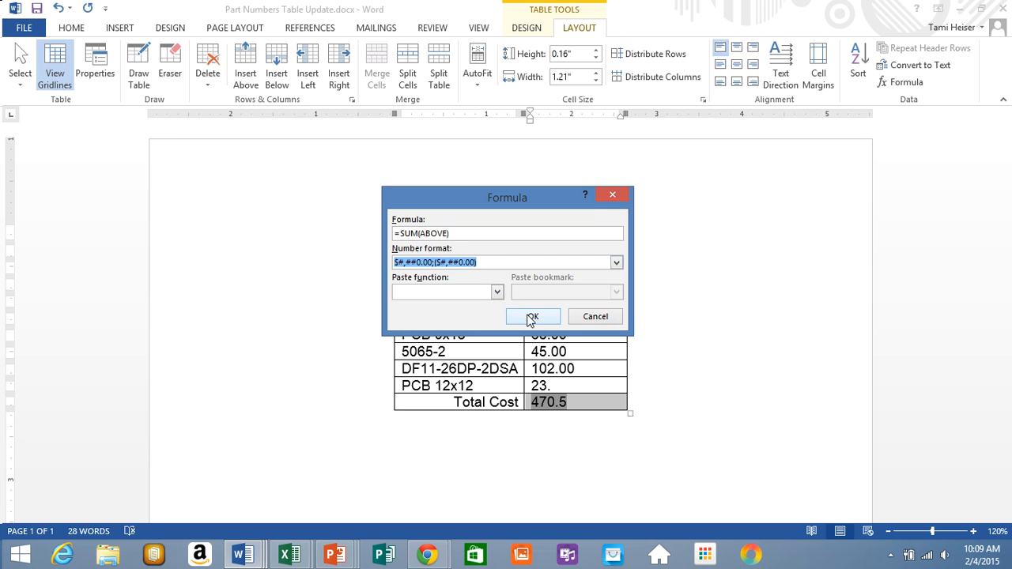
left_click(528, 316)
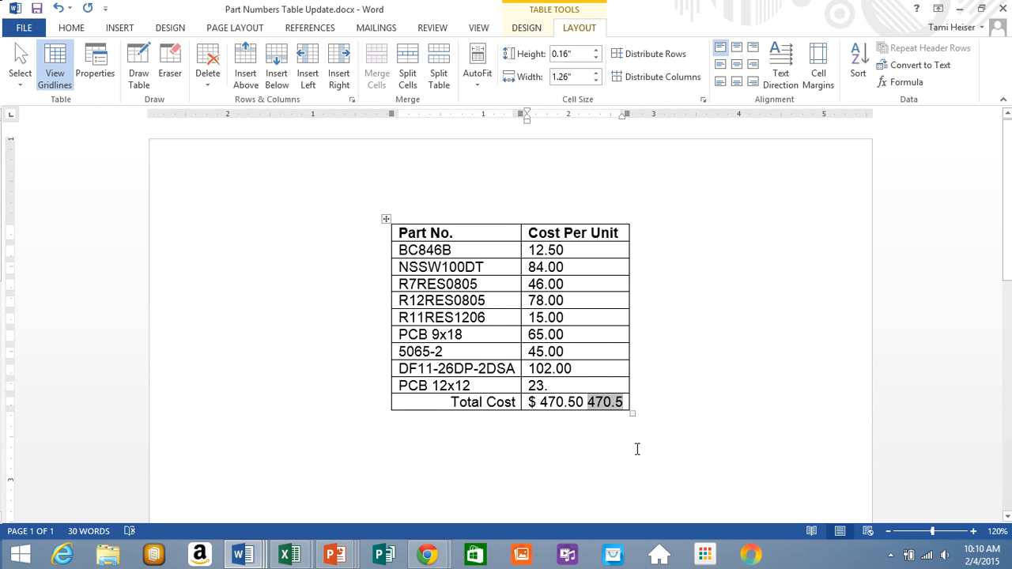
- Delete the duplicate unformatted total 470.5 from the Total Cost row, keeping only the currency-formatted amount
key("BackSpace")
key("shift+Home")
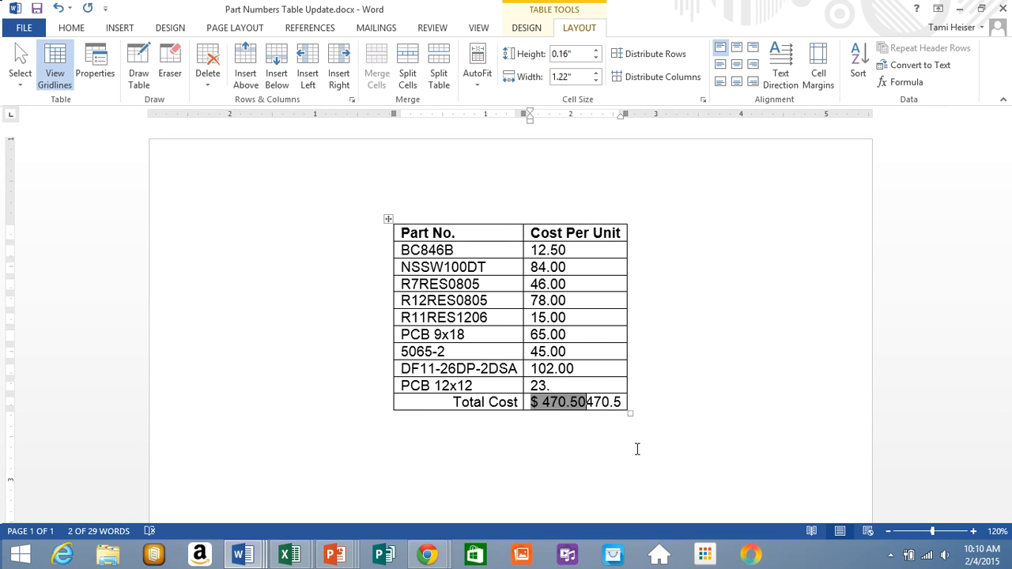
left_click(611, 403)
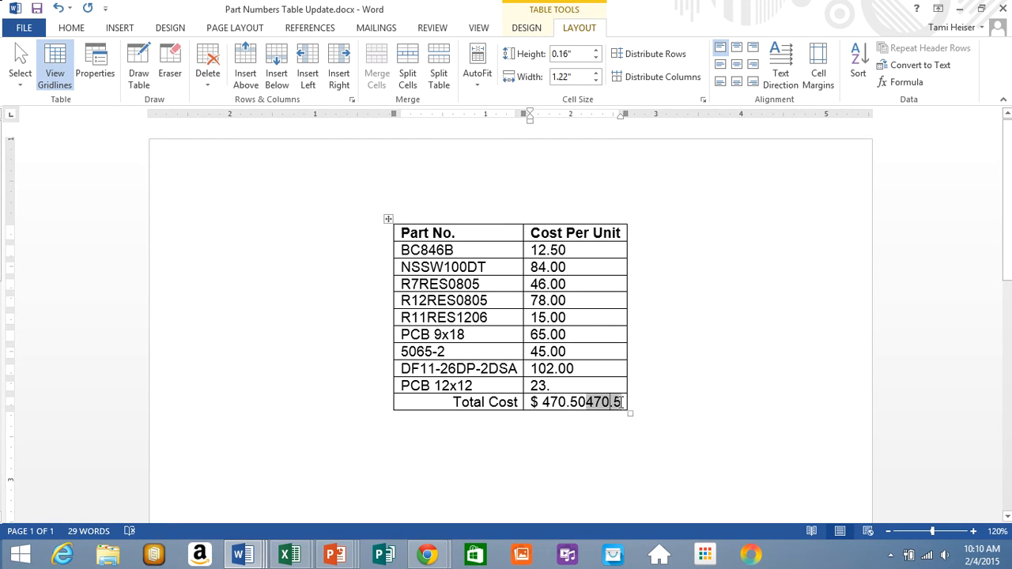
double_click(621, 402)
left_click(616, 401)
double_click(615, 402)
key("Delete")
double_click(591, 401)
key("Delete")
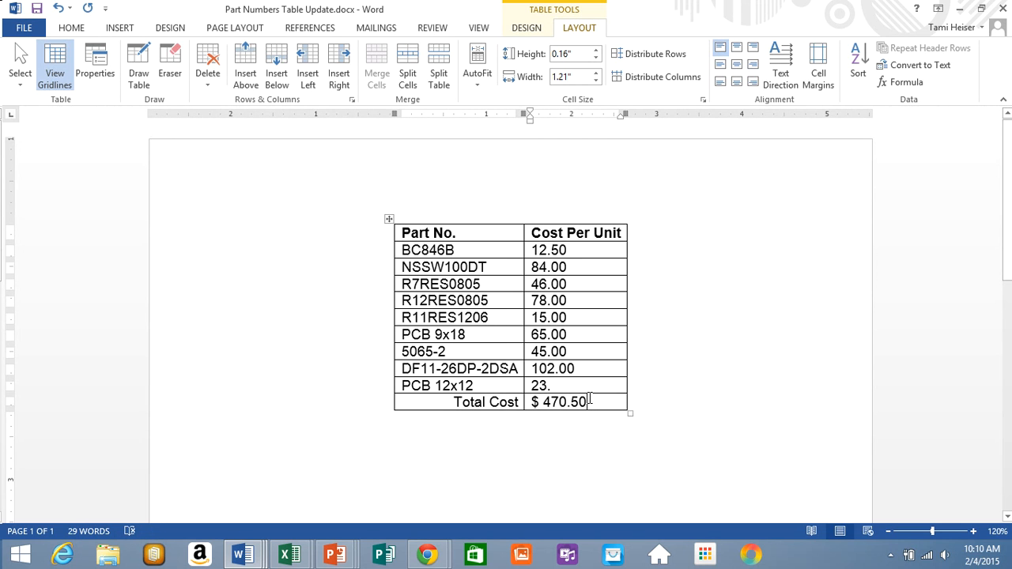
- Set all amounts below the Cost Per Unit heading to Align Center Right and complete the PCB 12x12 cost as 23.00
left_click_drag(535, 250, 593, 406)
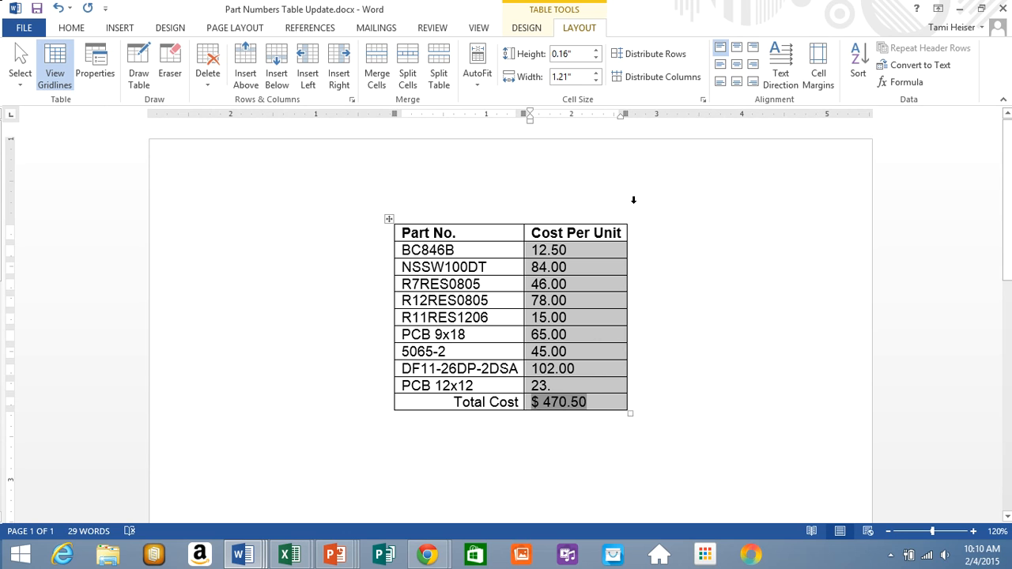
left_click(753, 70)
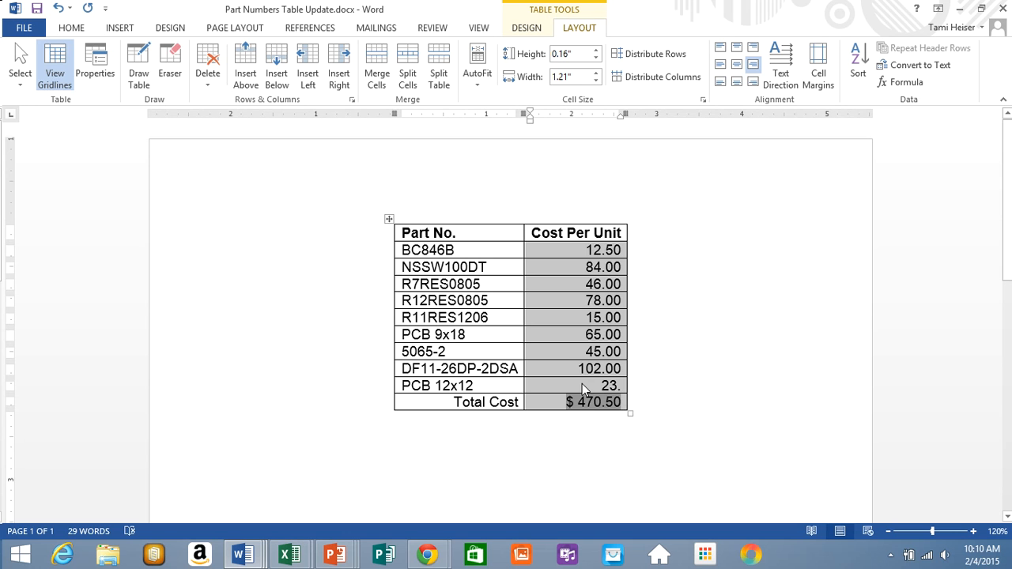
left_click(621, 386)
key("BackSpace")
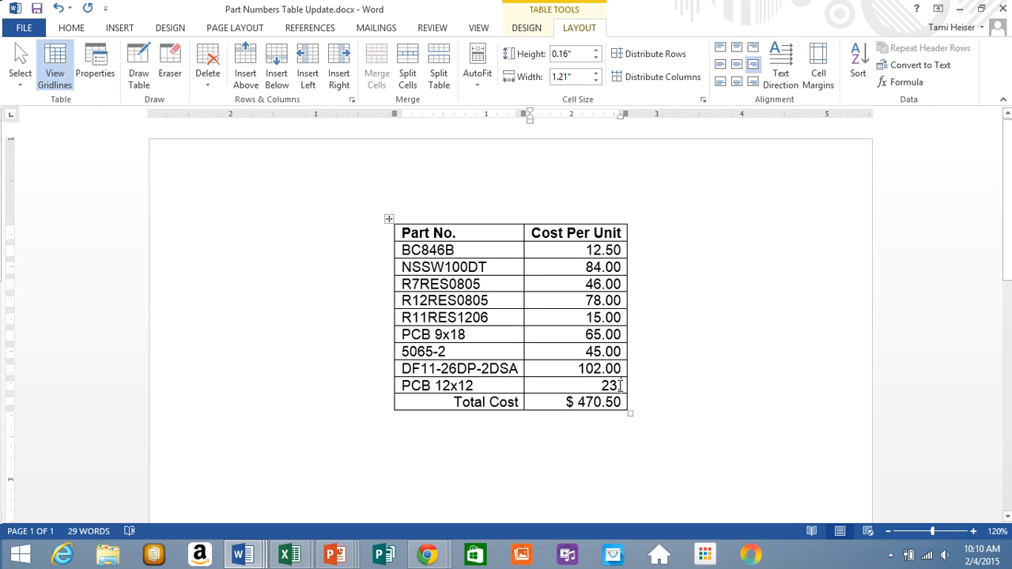
type(".00")
left_click(597, 443)
left_click_drag(604, 383, 613, 391)
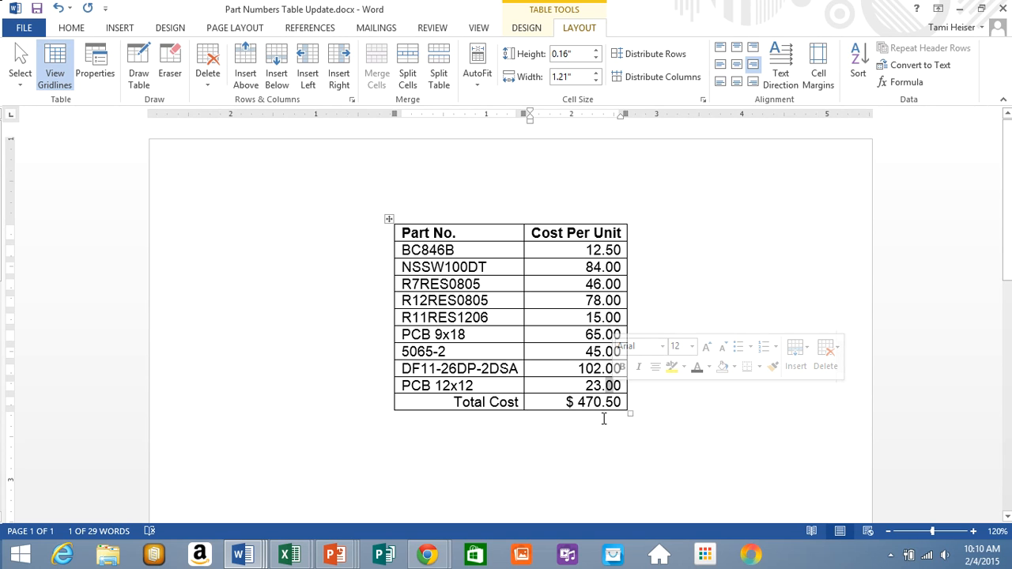
left_click(555, 386)
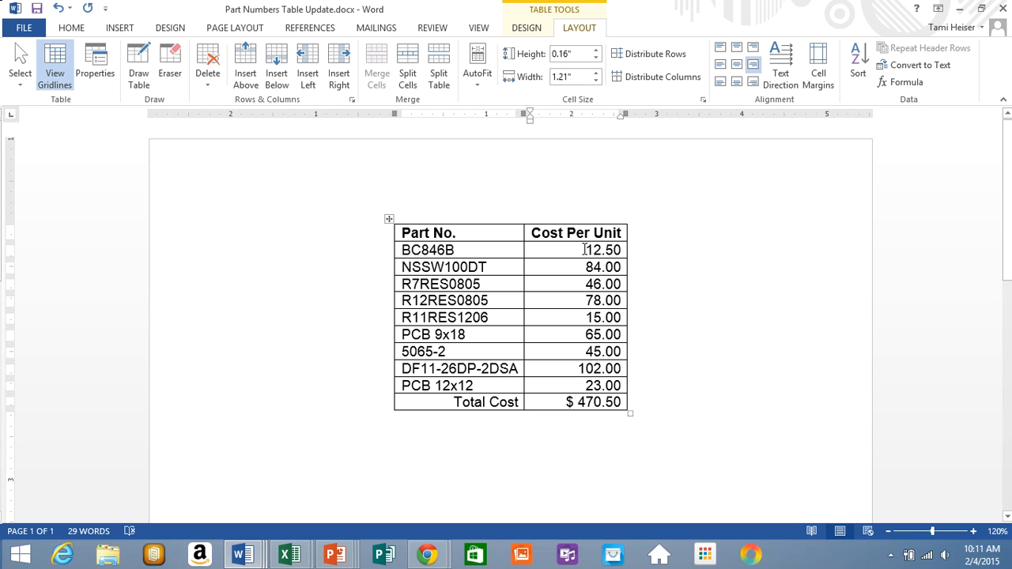
- Change the BC846B cost to 15.40 and update the Total Cost formula field to include the new amount
left_click_drag(584, 250, 617, 251)
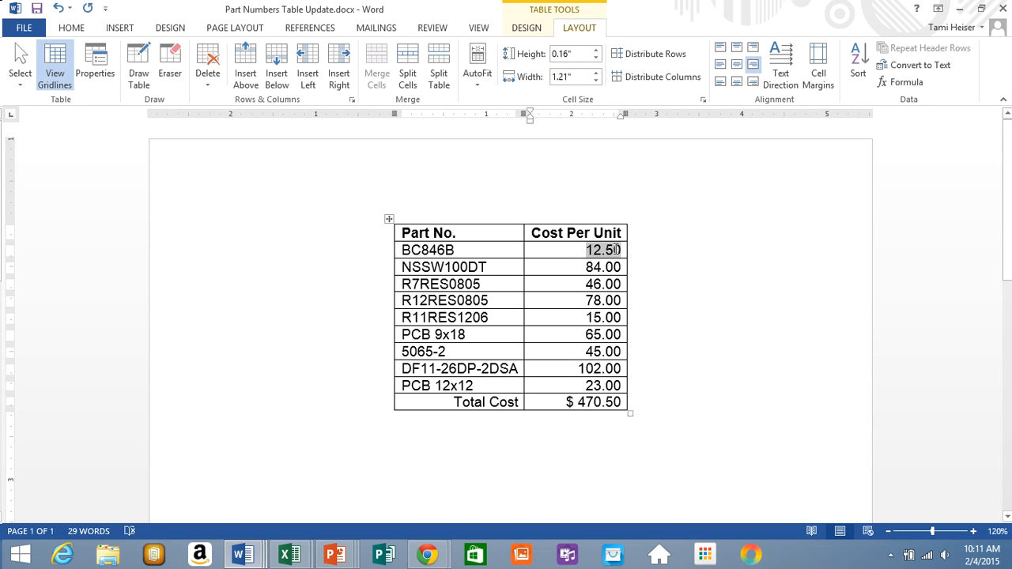
type("15.40")
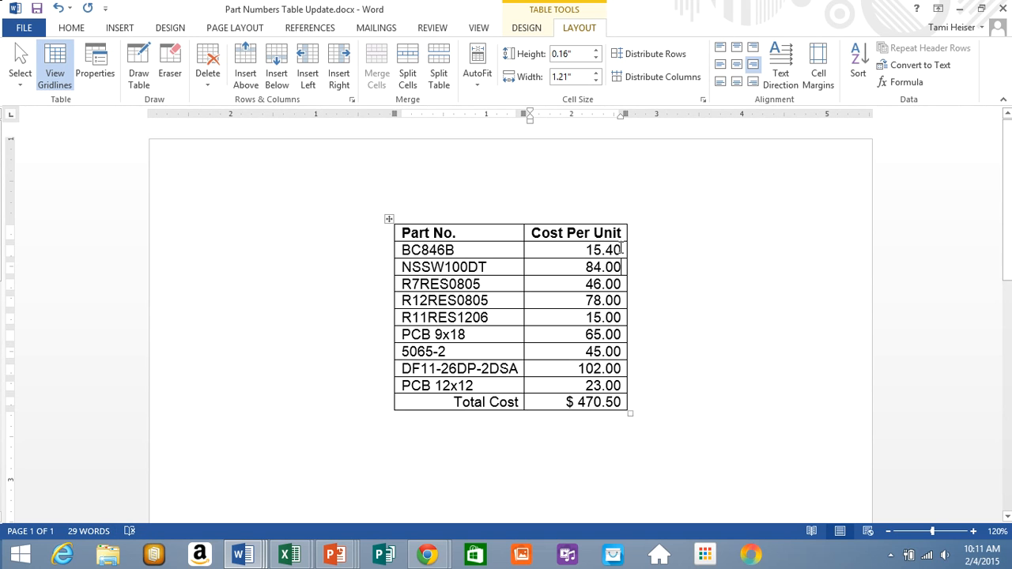
left_click(621, 264)
triple_click(593, 402)
right_click(592, 402)
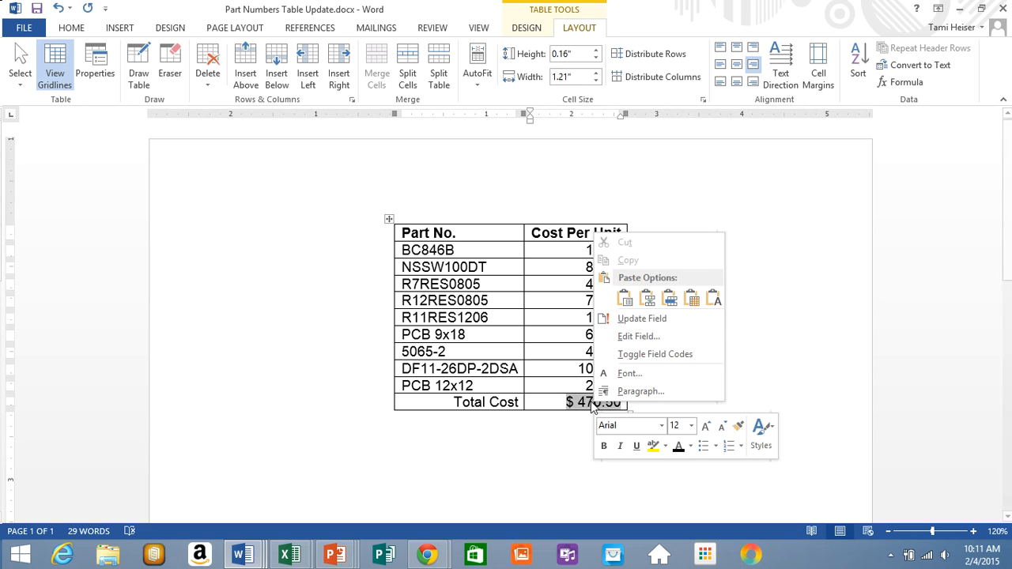
left_click(638, 319)
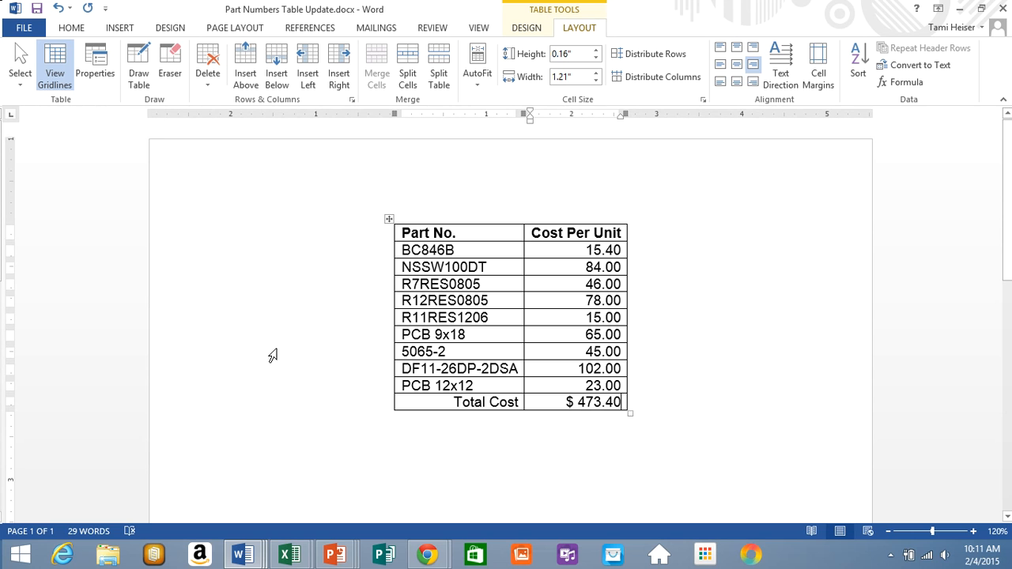
- Enable showing field codes instead of their values in the advanced options, keeping field shading set to When selected
left_click(23, 28)
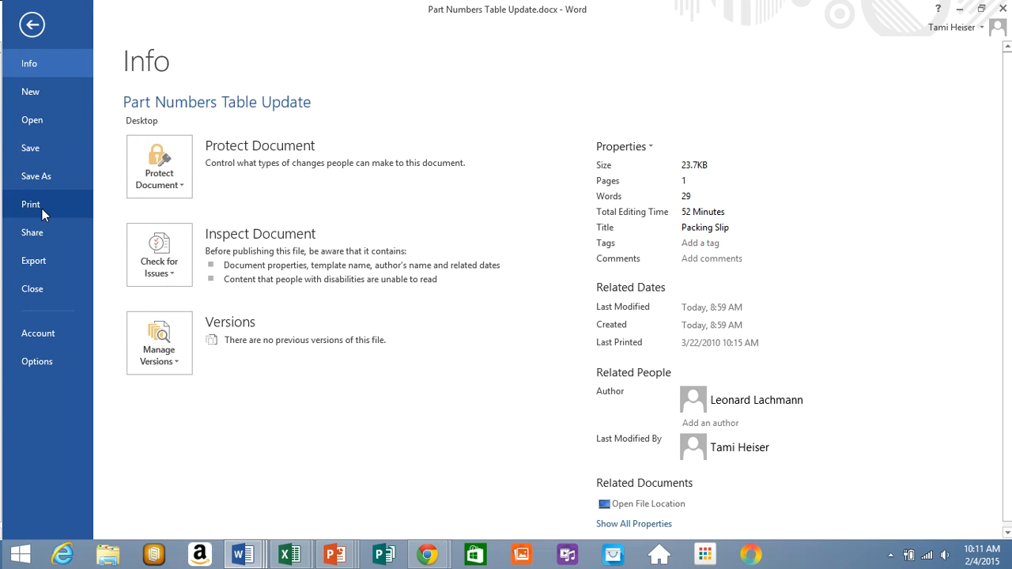
left_click(35, 361)
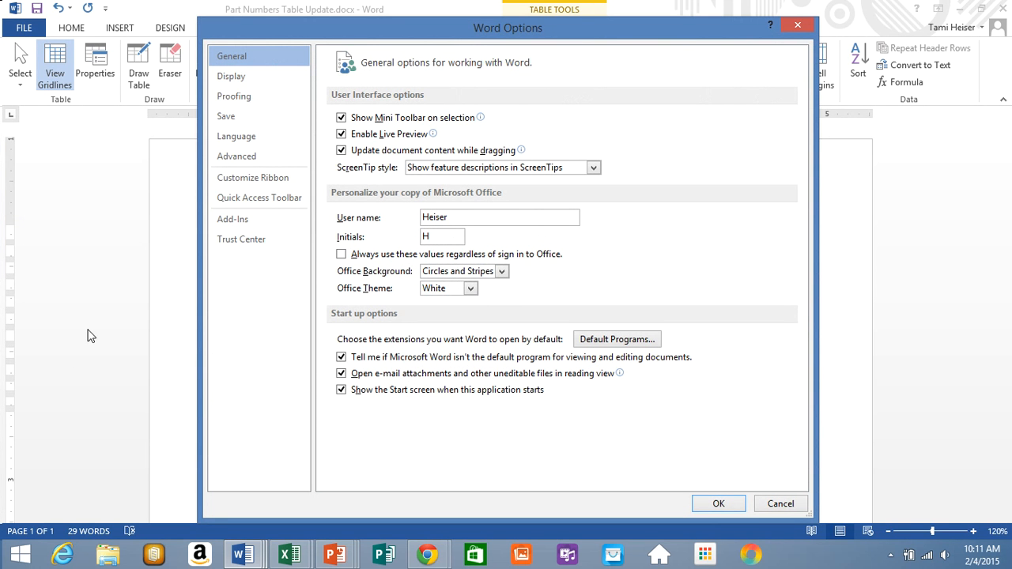
left_click(246, 158)
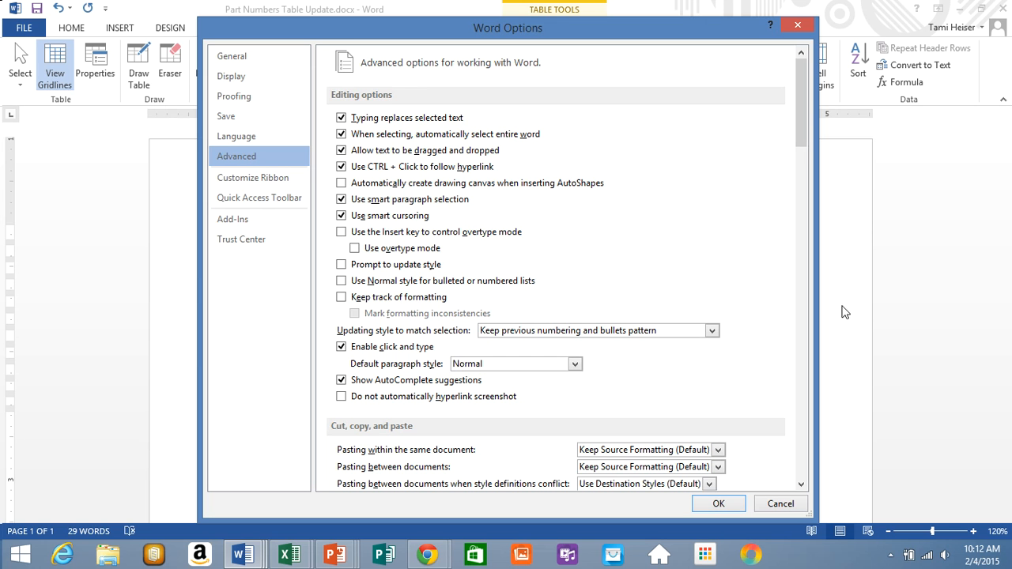
left_click_drag(800, 119, 797, 202)
left_click_drag(797, 208, 797, 229)
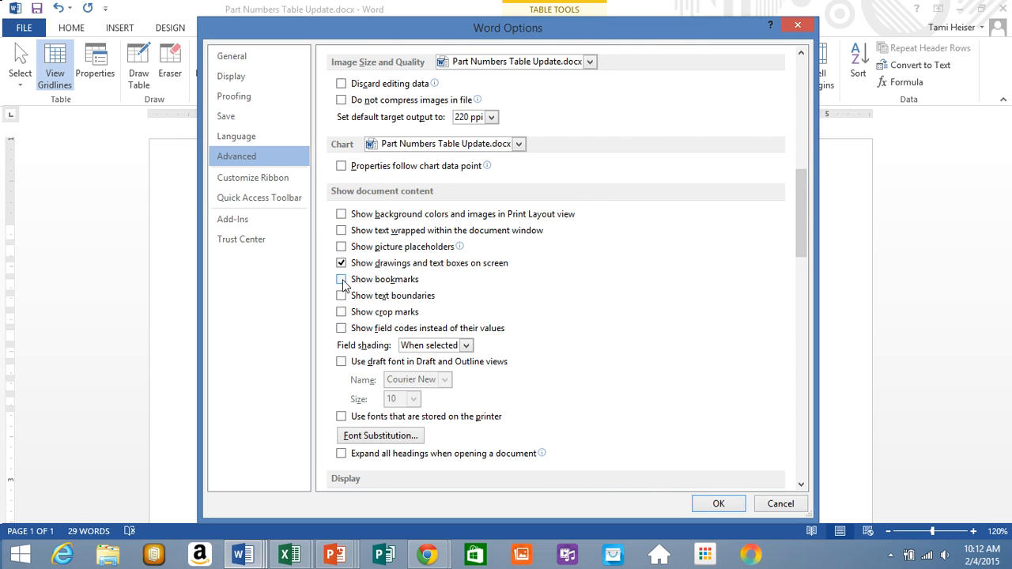
left_click(341, 329)
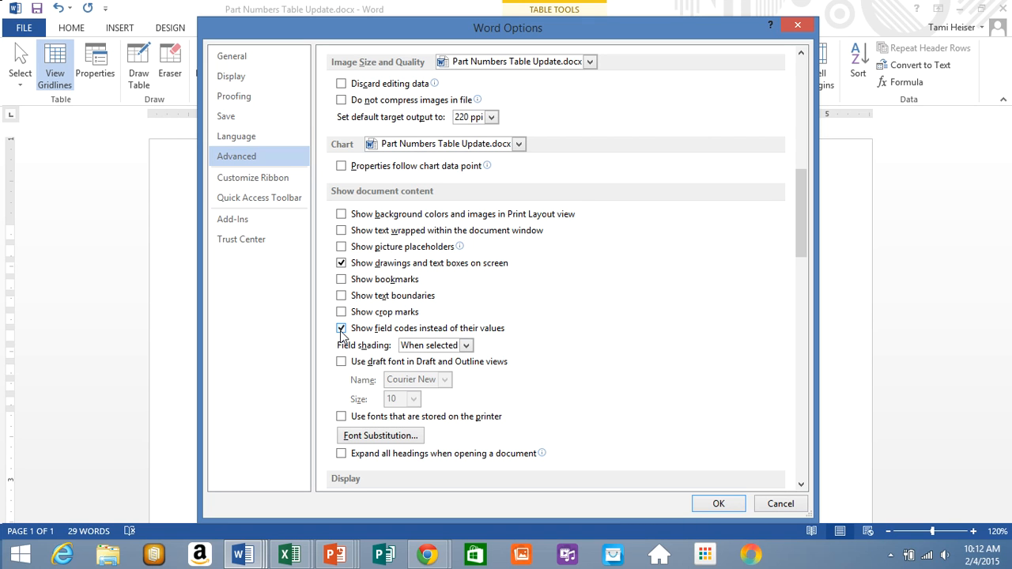
left_click(466, 346)
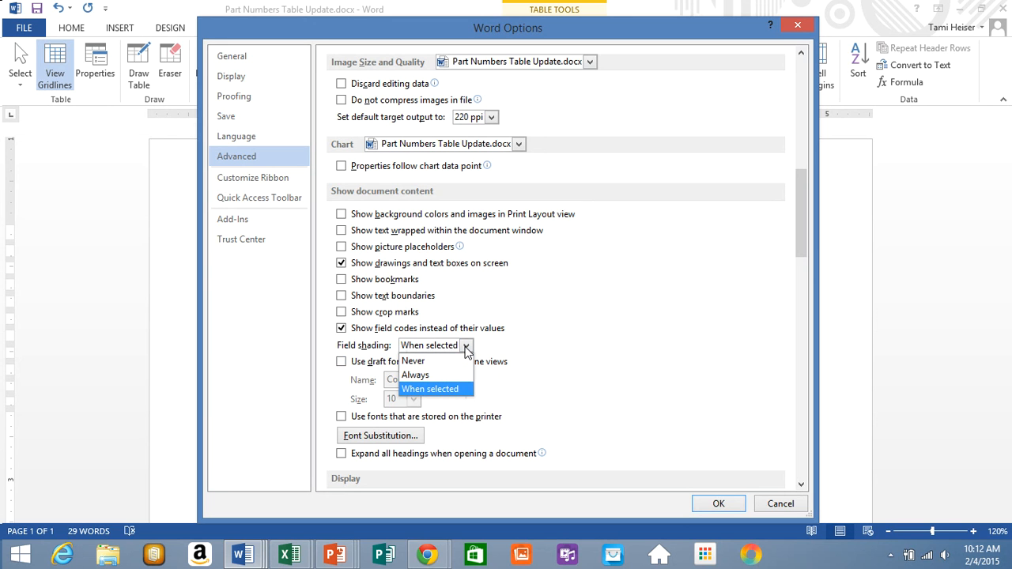
left_click(466, 348)
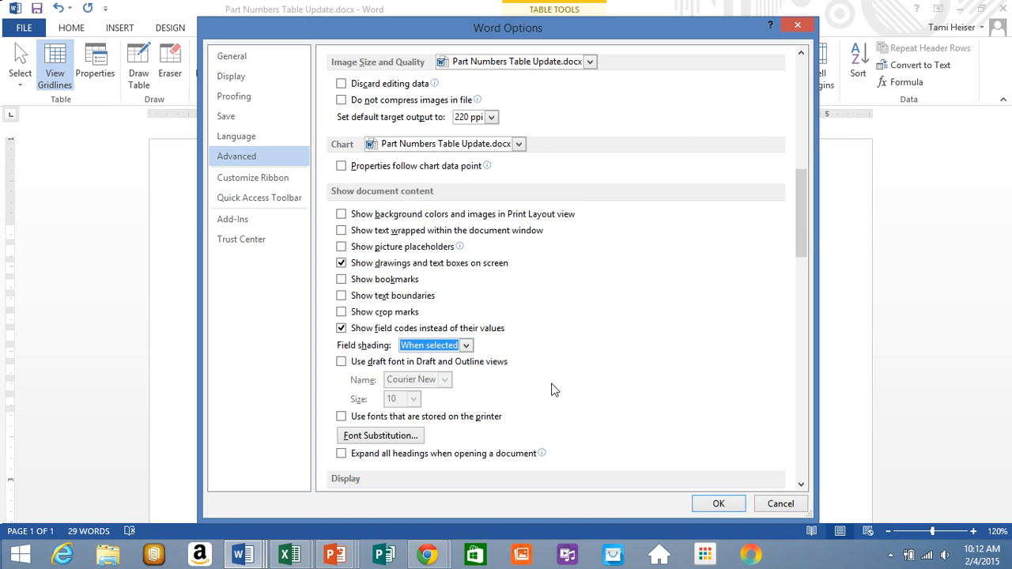
left_click(719, 503)
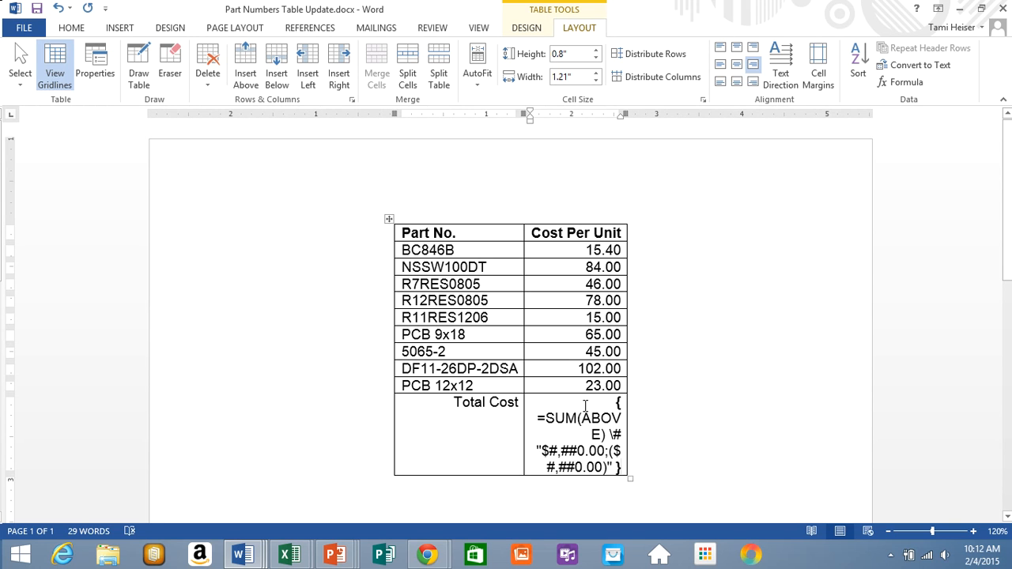
- Select the whole Cost Per Unit column and widen it to 2.7"
left_click(17, 55)
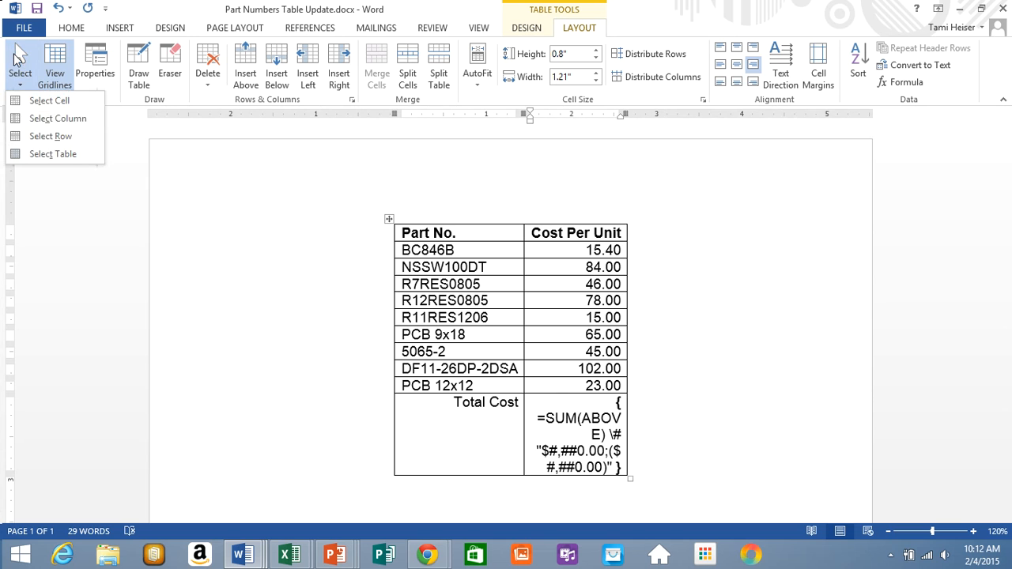
left_click(62, 120)
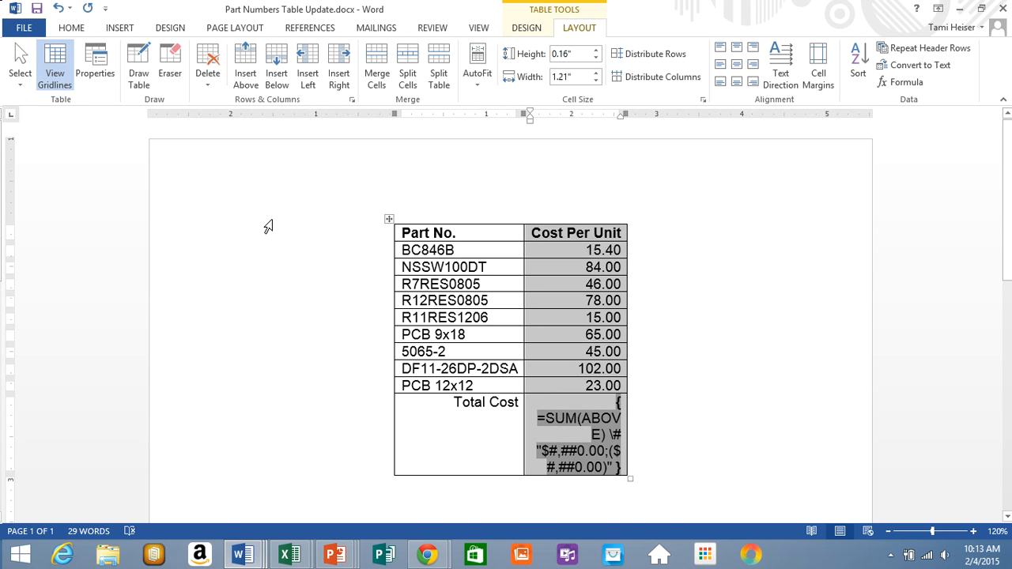
left_click(595, 73)
left_click(595, 72)
left_click(595, 73)
left_click(595, 72)
left_click(595, 73)
left_click(595, 72)
left_click(595, 73)
left_click(595, 73)
left_click(595, 73)
left_click(595, 72)
left_click(596, 72)
left_click(595, 72)
left_click(595, 72)
left_click(595, 73)
left_click(596, 73)
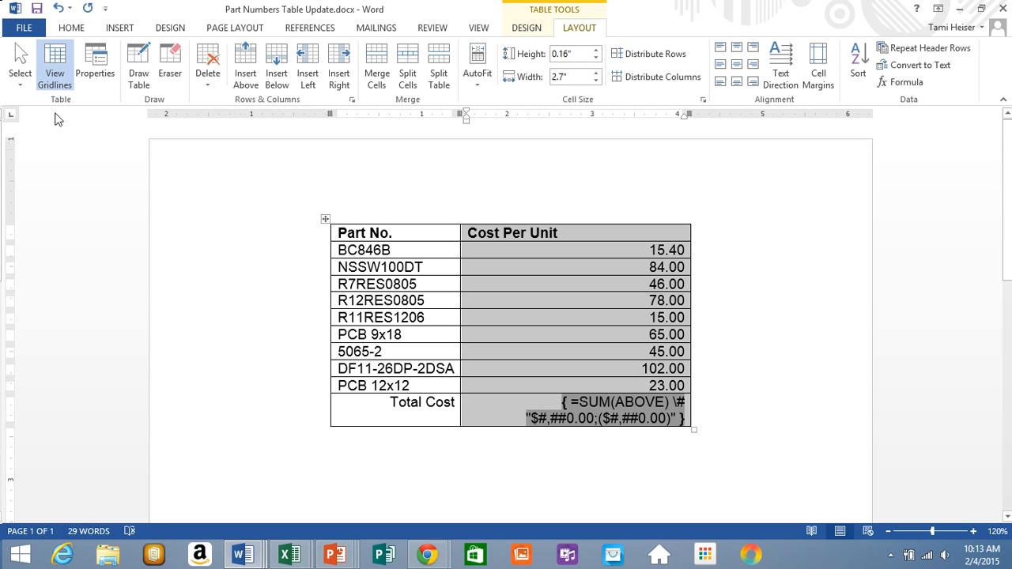
left_click(175, 177)
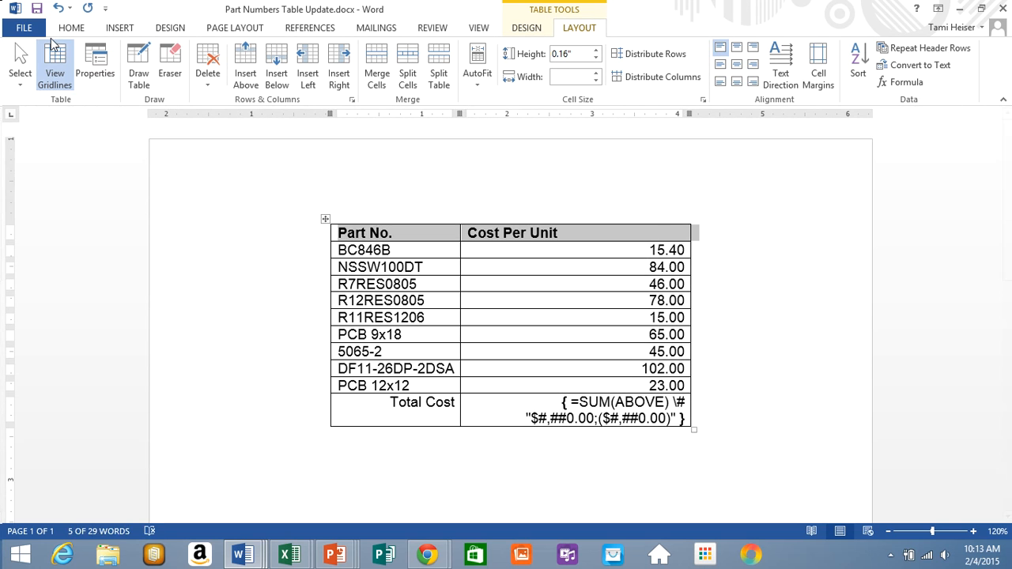
- Disable showing field codes instead of their values in the advanced options so fields display their results
left_click(28, 29)
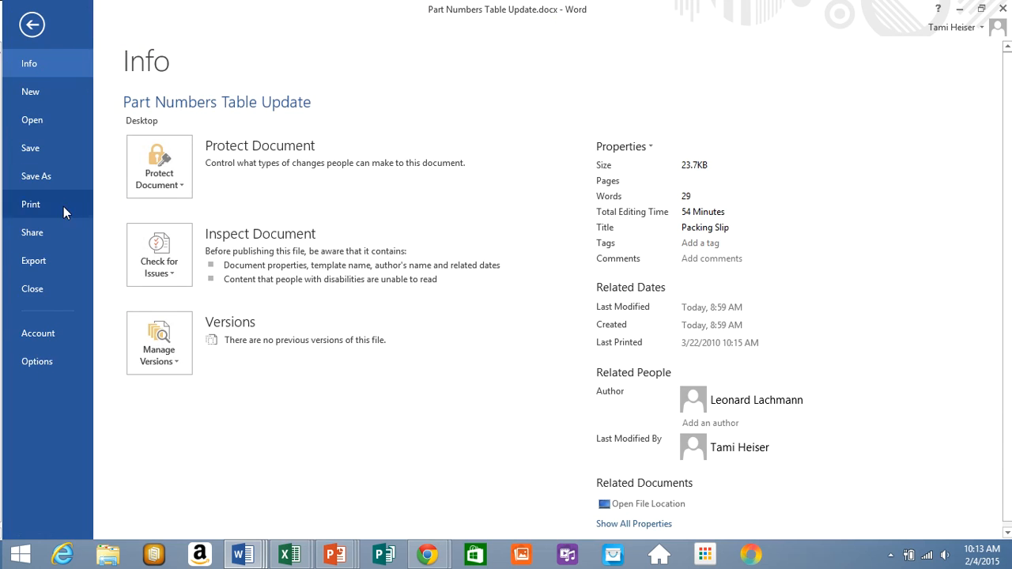
left_click(57, 361)
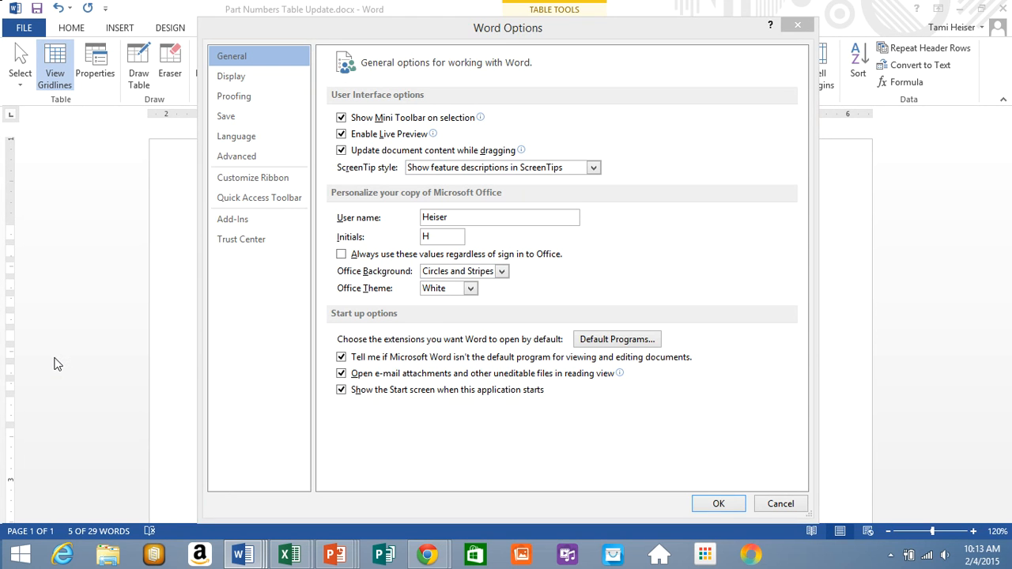
left_click(241, 157)
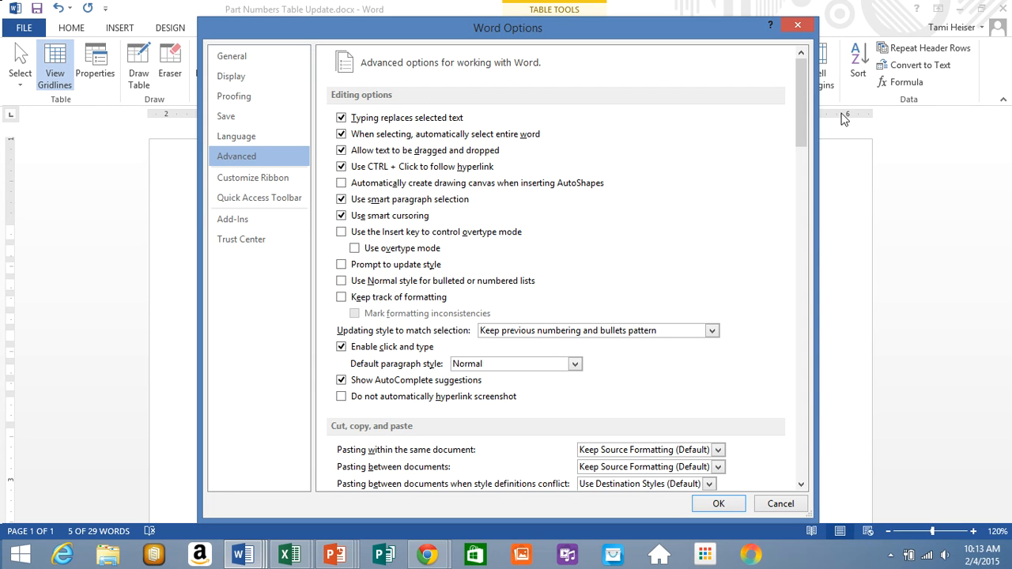
left_click_drag(802, 103, 802, 217)
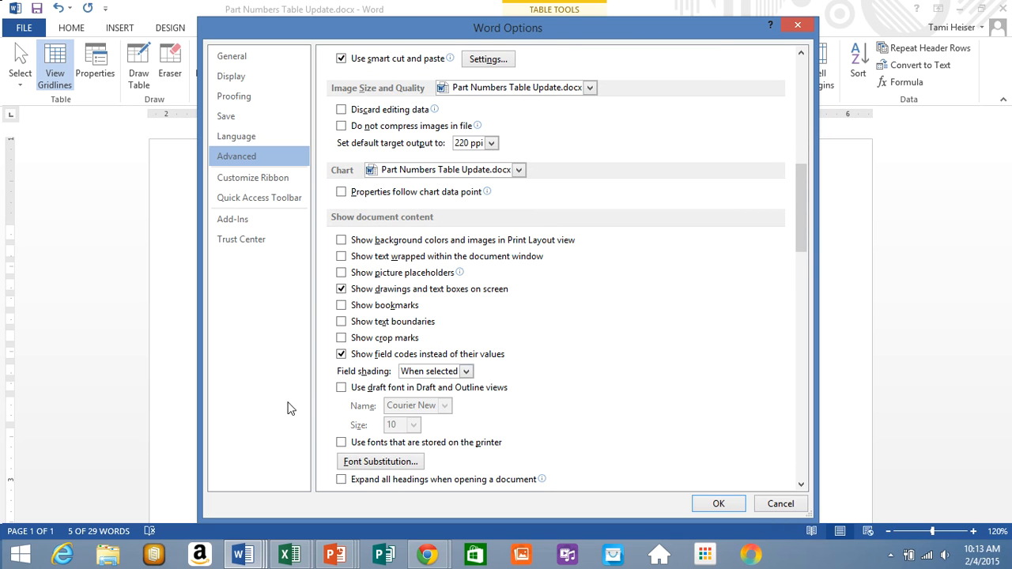
left_click(340, 356)
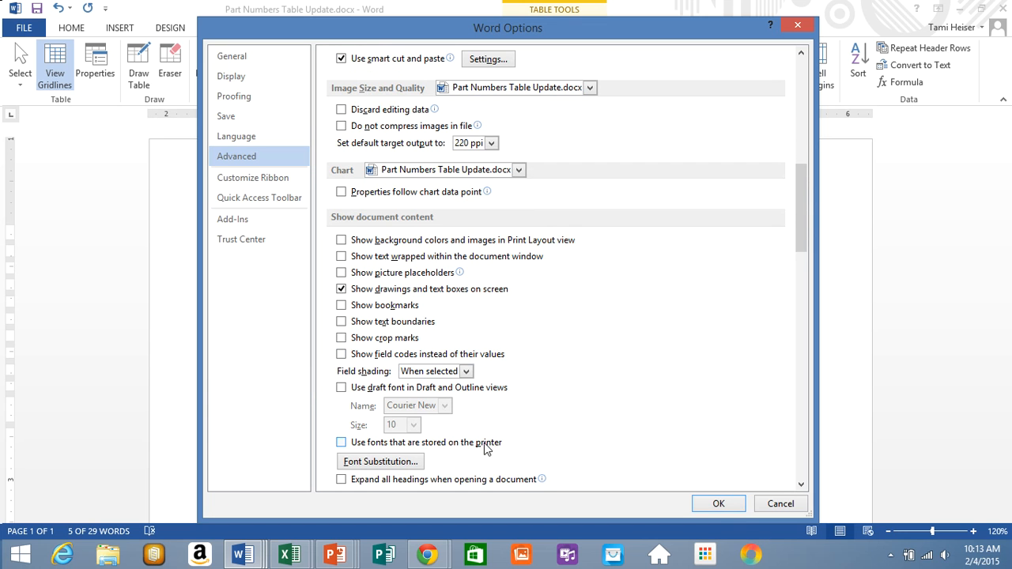
left_click(718, 504)
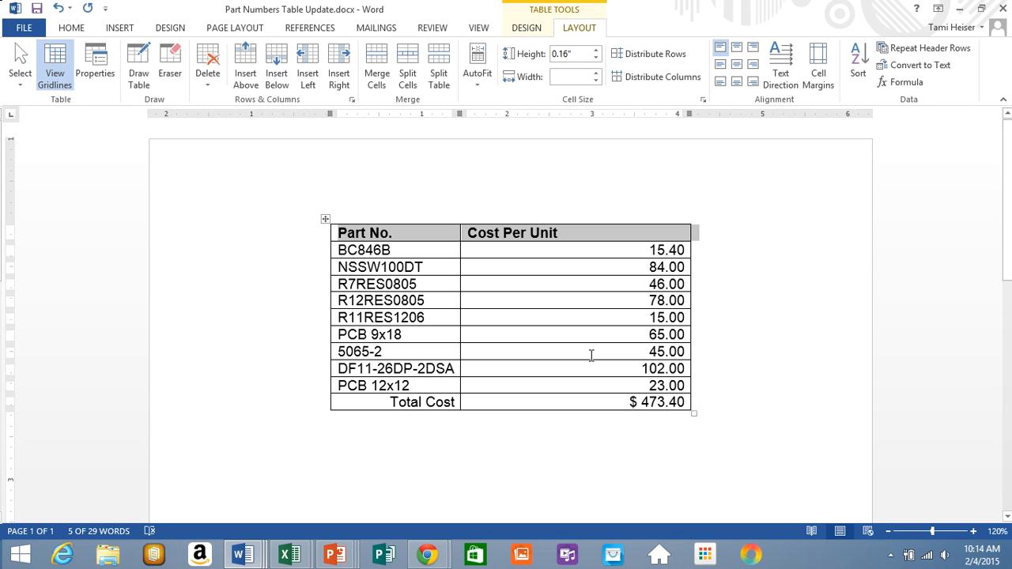
- Examine the parts table in Read Mode by enlarging it and zooming in and out, and return to editing the document
left_click(479, 29)
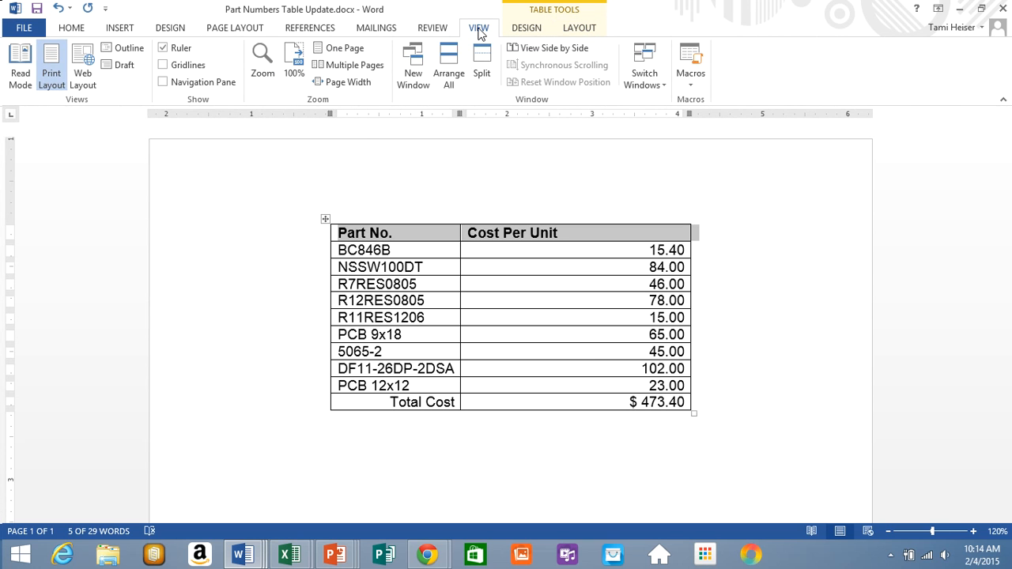
left_click(20, 65)
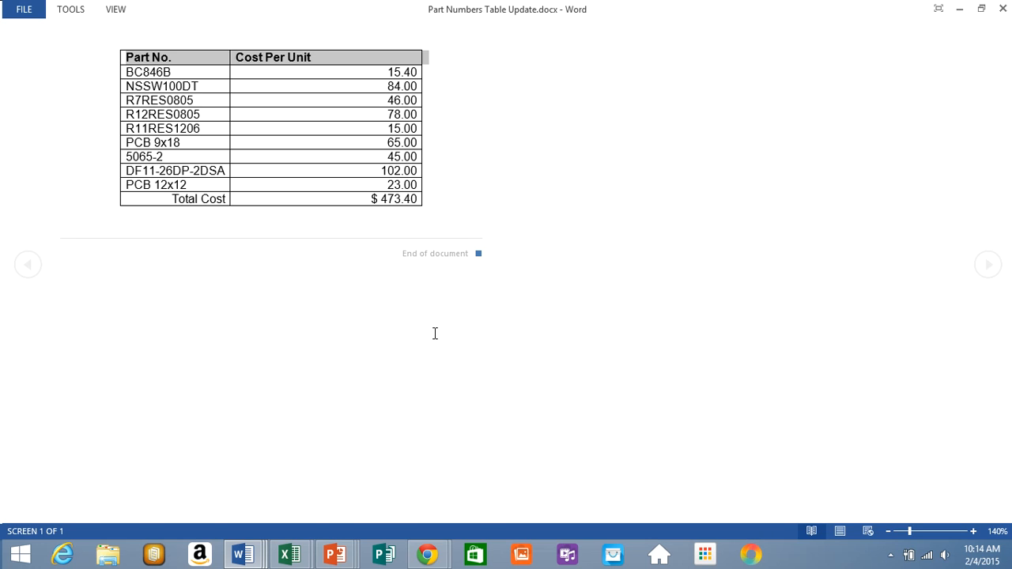
left_click(310, 155)
left_click(310, 156)
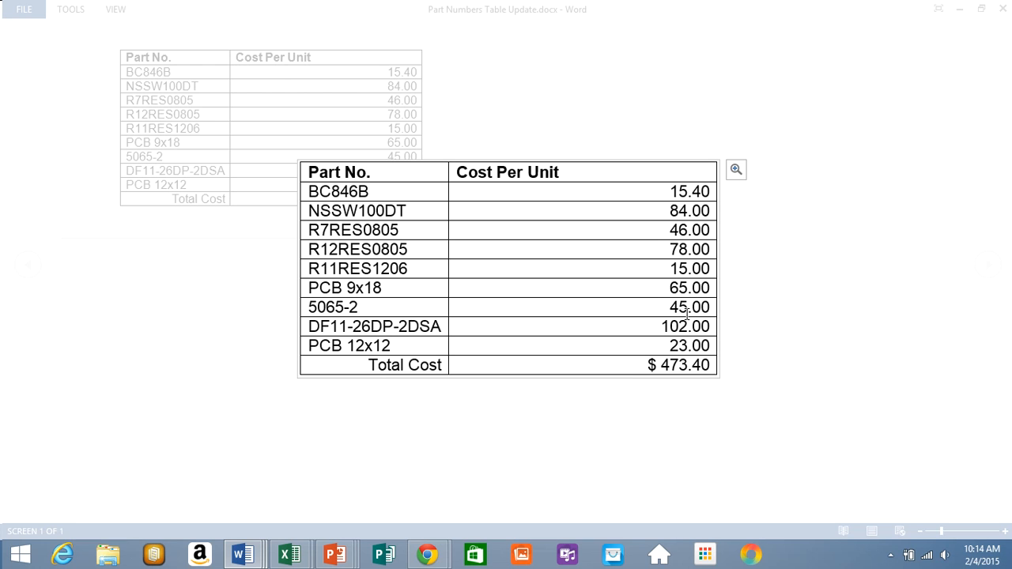
left_click(734, 170)
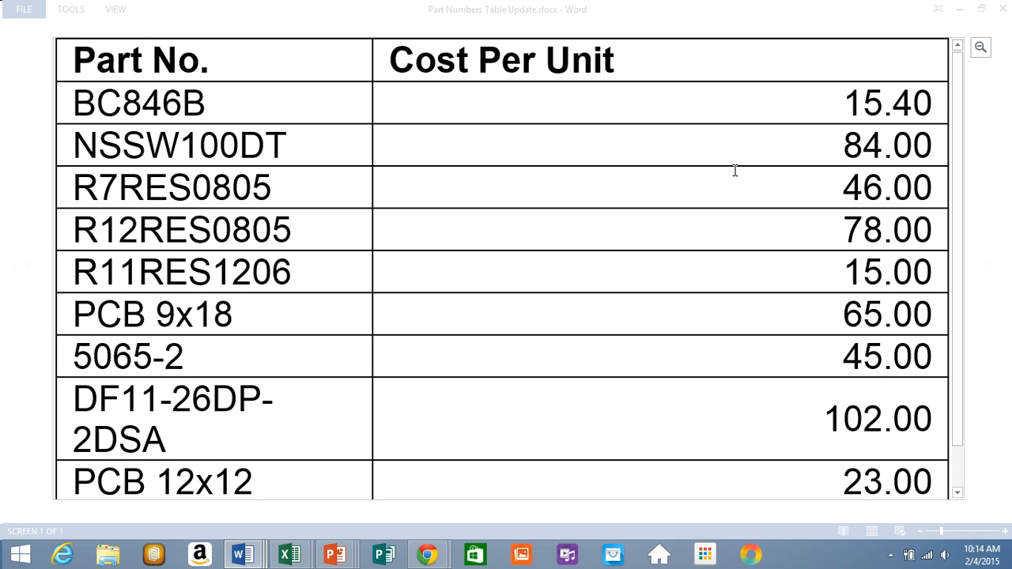
left_click(980, 49)
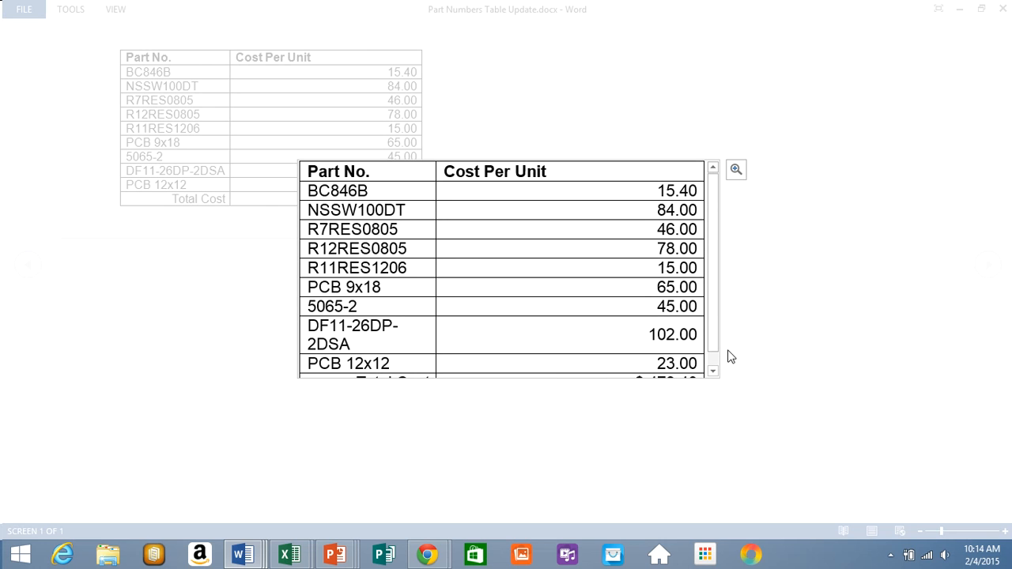
left_click(648, 403)
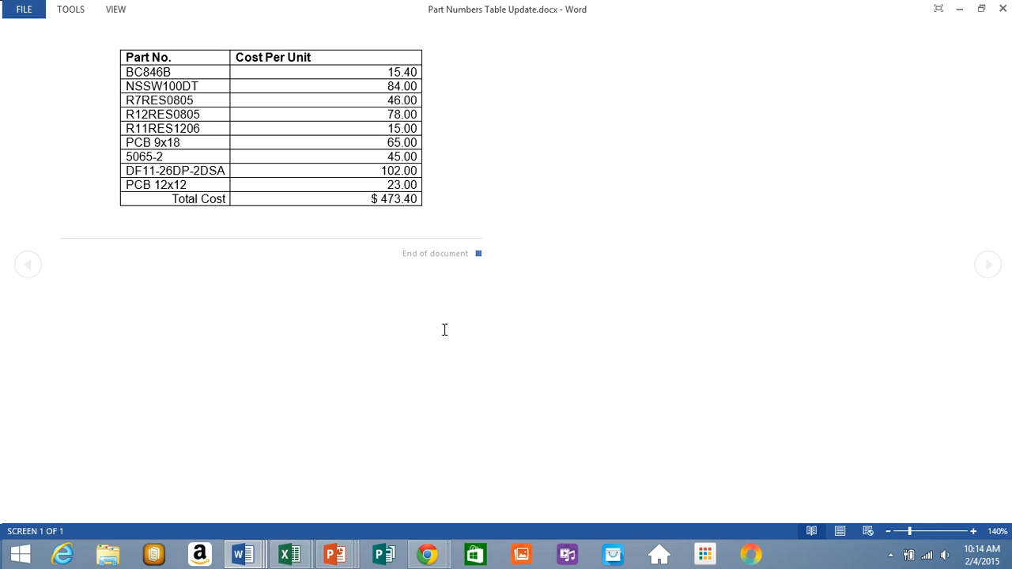
left_click(115, 11)
left_click(130, 35)
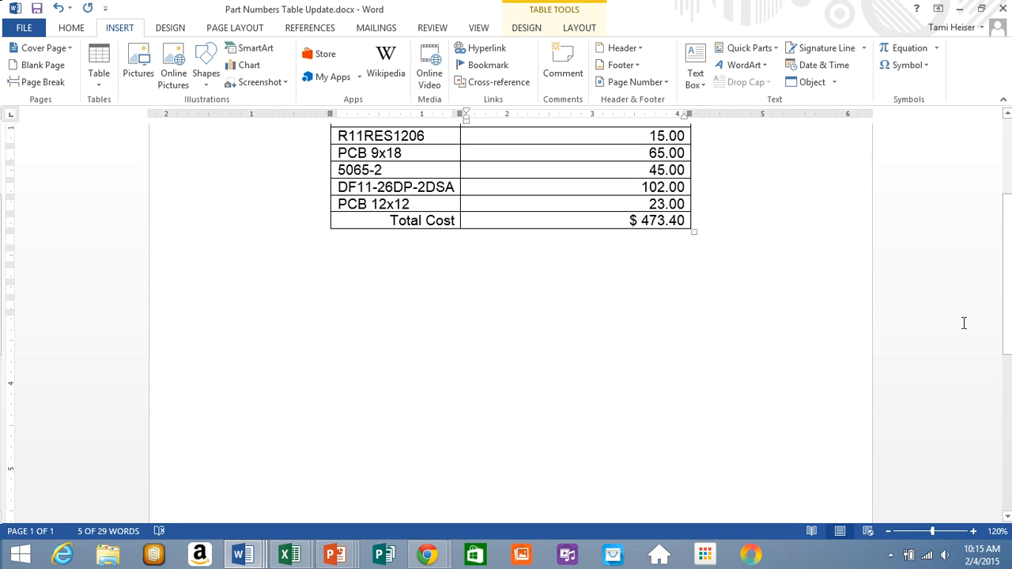
- Select the entire Cost Per Unit column of the parts table
scroll(1009, 292, "up", 4)
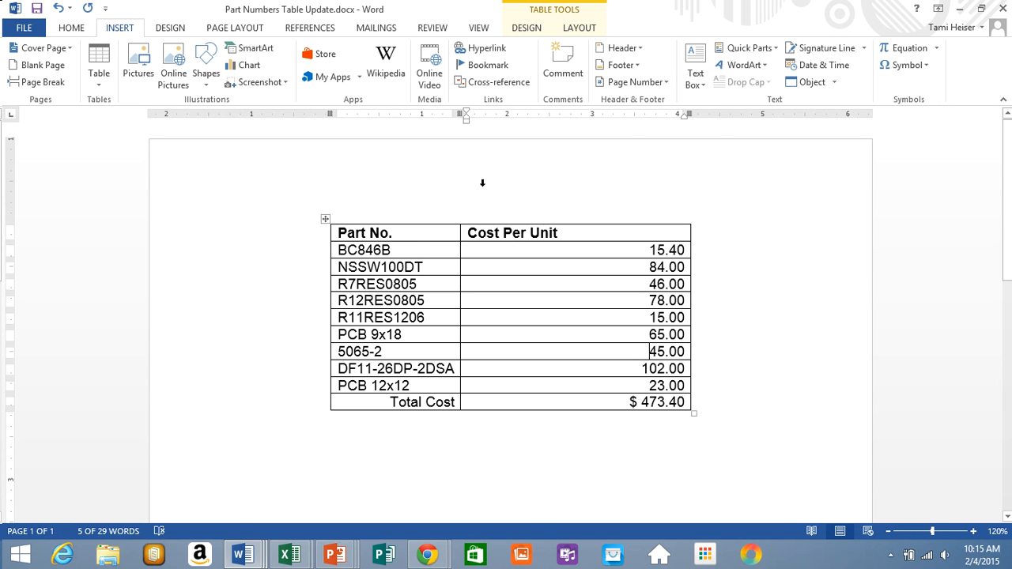
left_click(482, 183)
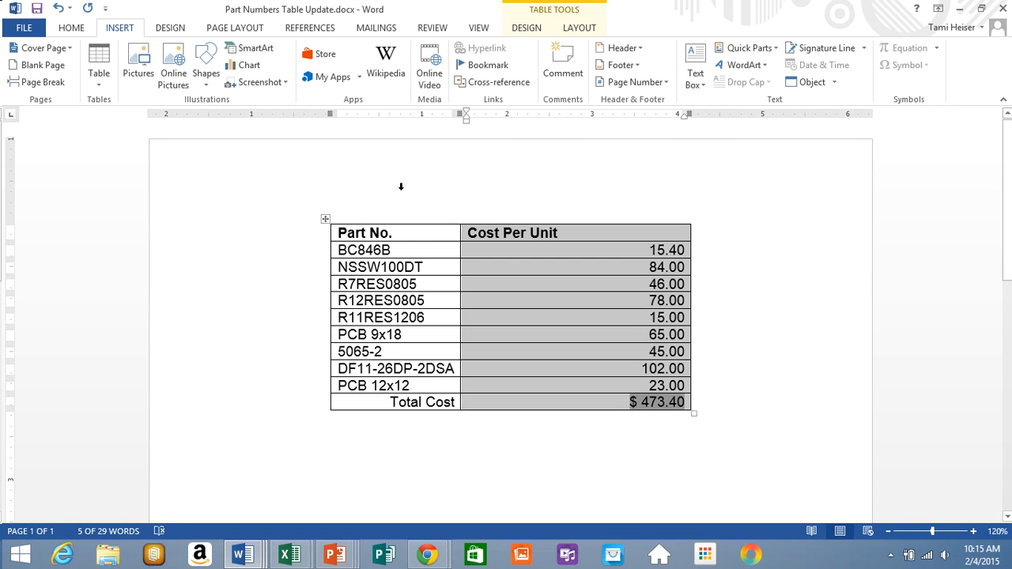